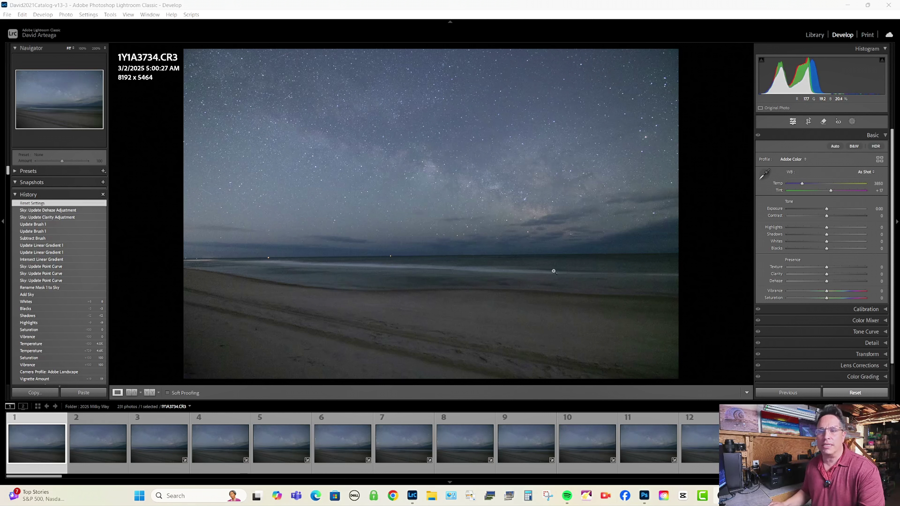
- Compare the photo with lens profile corrections off and on, leaving the corrections enabled
{"action": "left_click", "coordinate": [888, 367]}
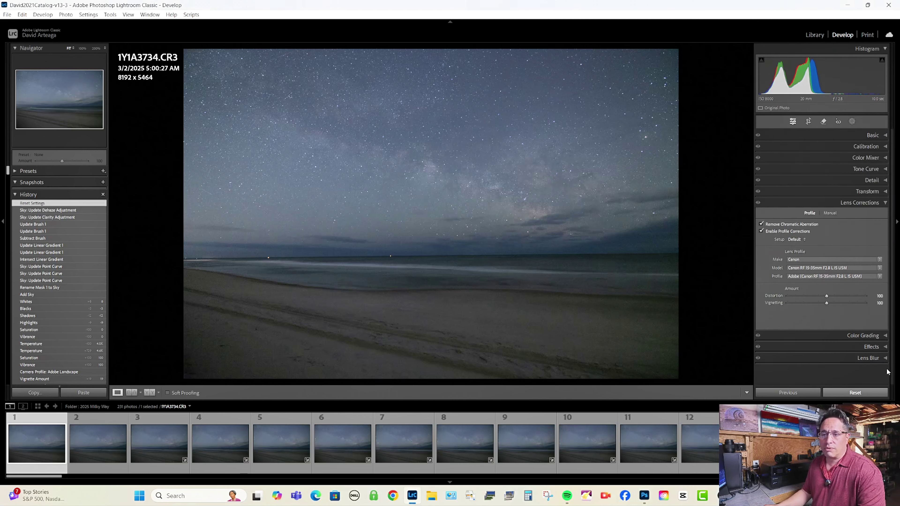
{"action": "left_click", "coordinate": [761, 231]}
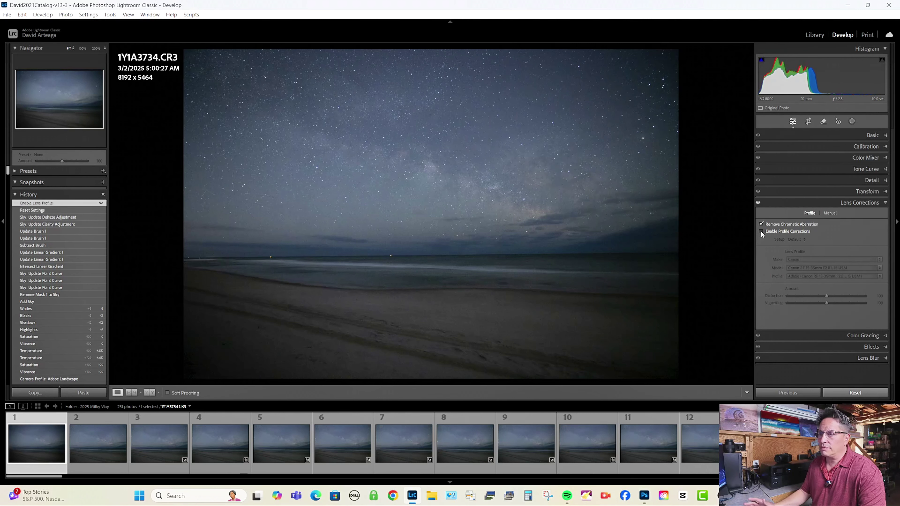
{"action": "left_click", "coordinate": [761, 230]}
{"action": "left_click", "coordinate": [761, 231]}
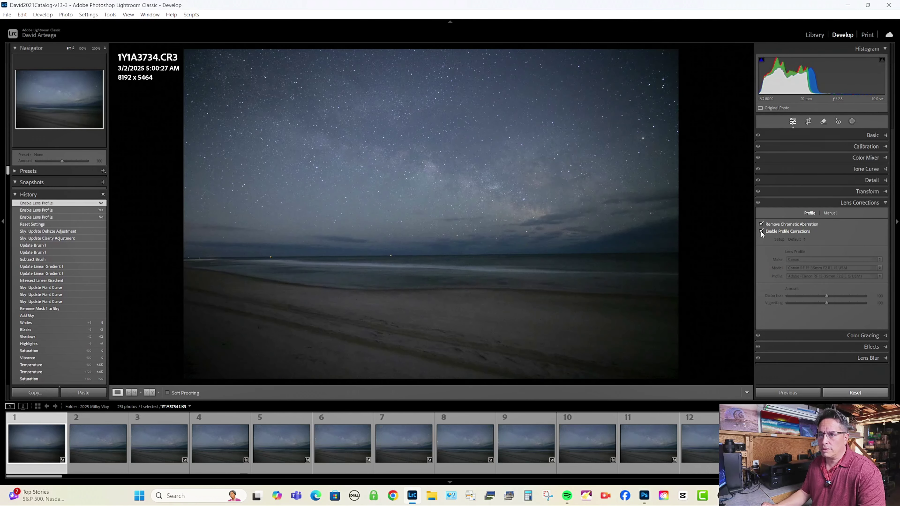
{"action": "left_click", "coordinate": [761, 231]}
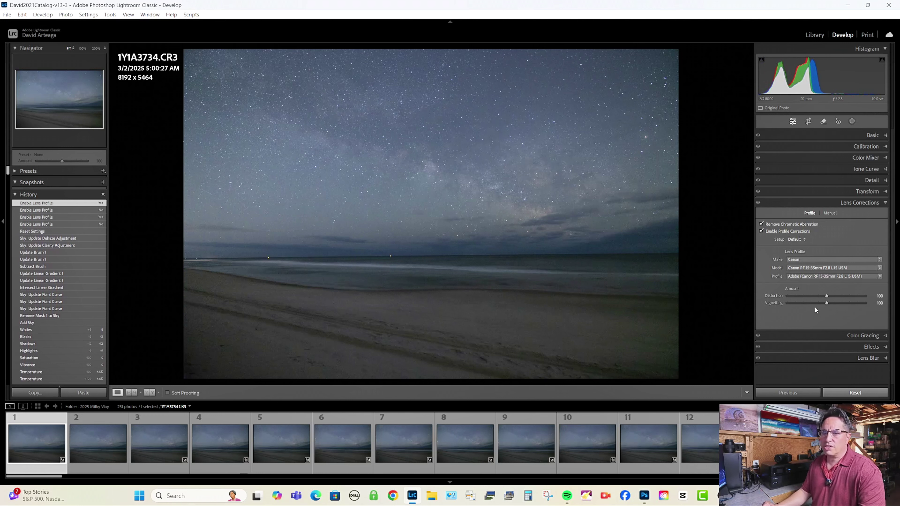
{"action": "left_click", "coordinate": [885, 204]}
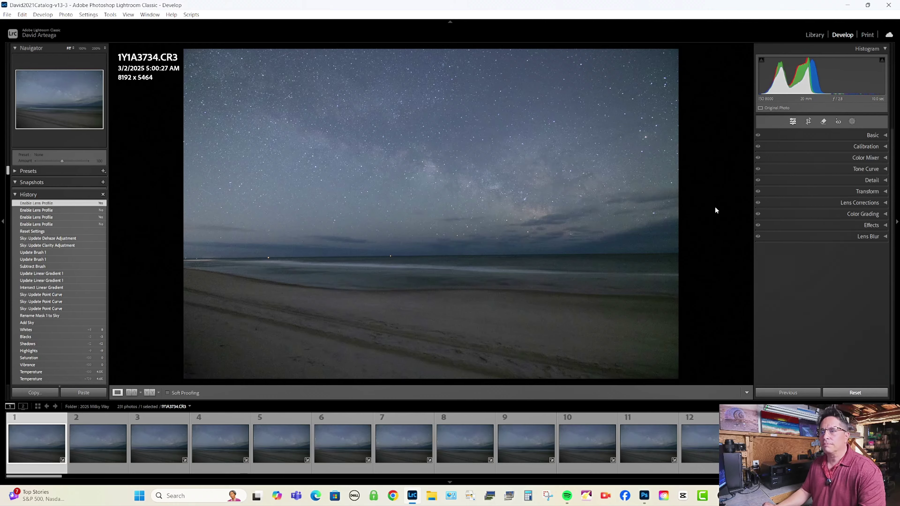
- Inspect the stars and noise in the Milky Way area at 100% and return to the full photo
{"action": "left_click", "coordinate": [483, 185]}
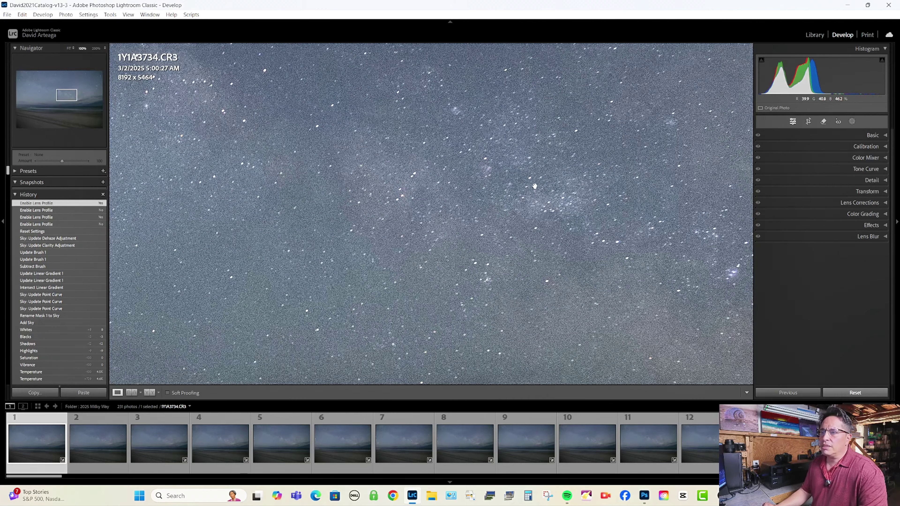
{"action": "left_click_drag", "start_coordinate": [535, 186], "coordinate": [565, 321]}
{"action": "left_click_drag", "start_coordinate": [392, 248], "coordinate": [524, 201]}
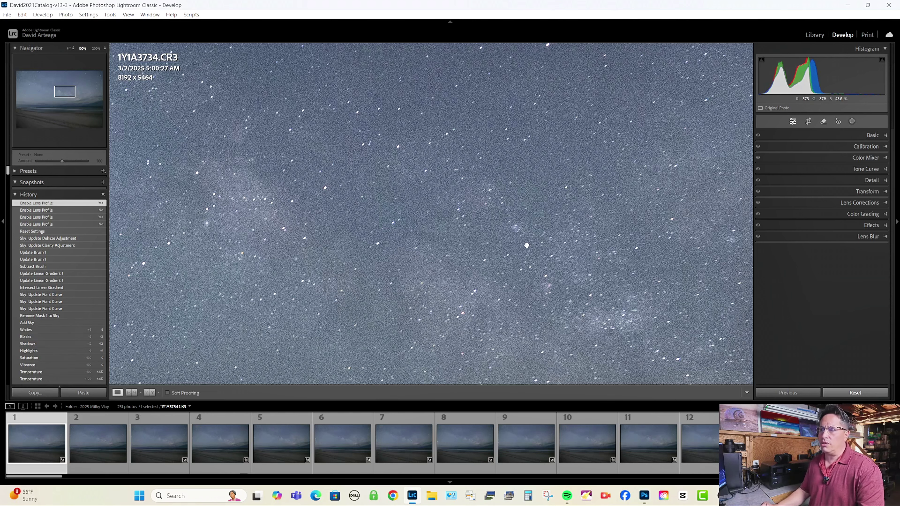
{"action": "left_click_drag", "start_coordinate": [457, 254], "coordinate": [474, 168]}
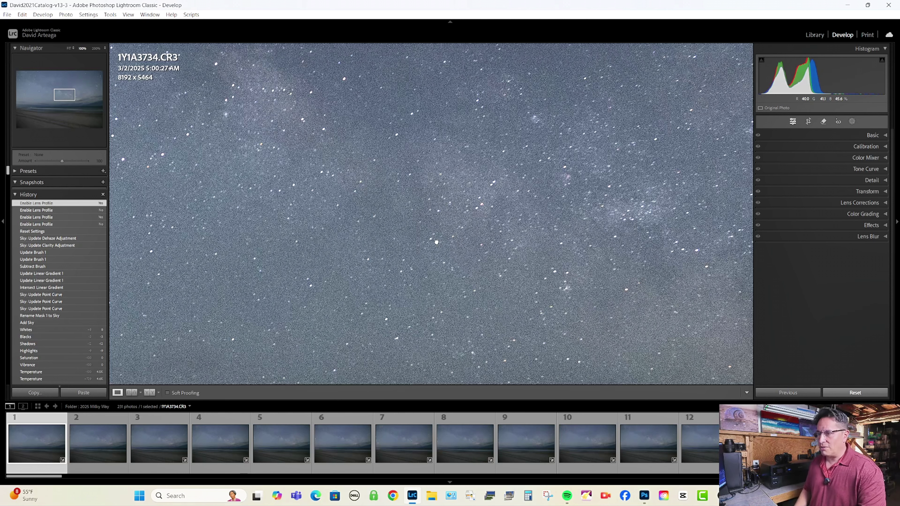
{"action": "left_click", "coordinate": [439, 243]}
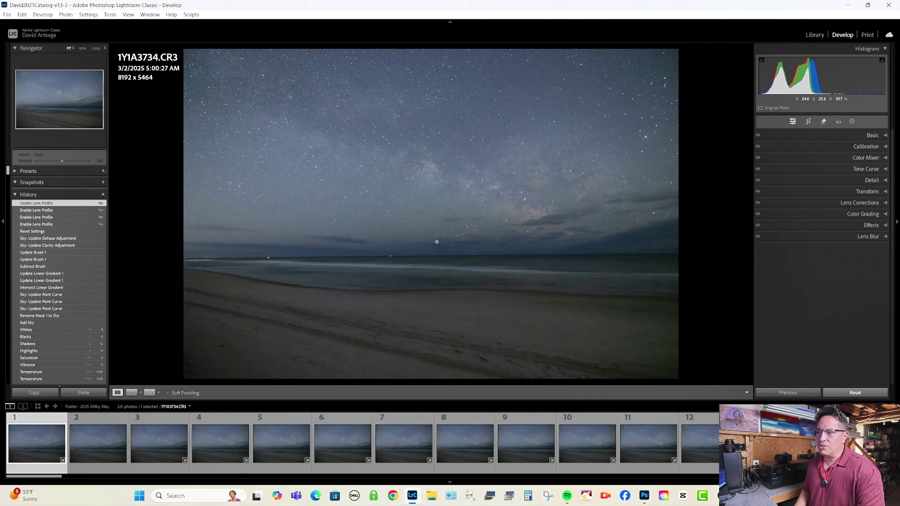
- Set the white balance temperature to 4448 with Vibrance and Saturation temporarily at +100, and reset both to 0
{"action": "left_click", "coordinate": [887, 137]}
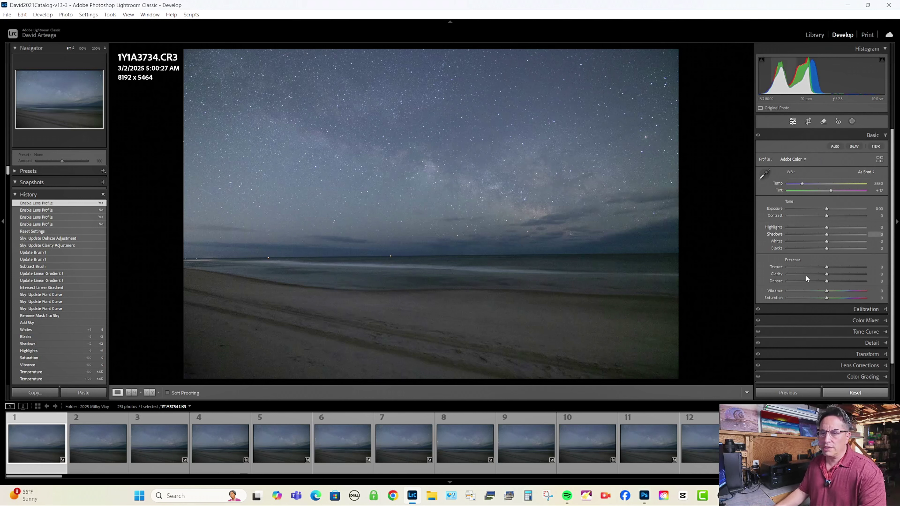
{"action": "left_click_drag", "start_coordinate": [828, 290], "coordinate": [879, 305]}
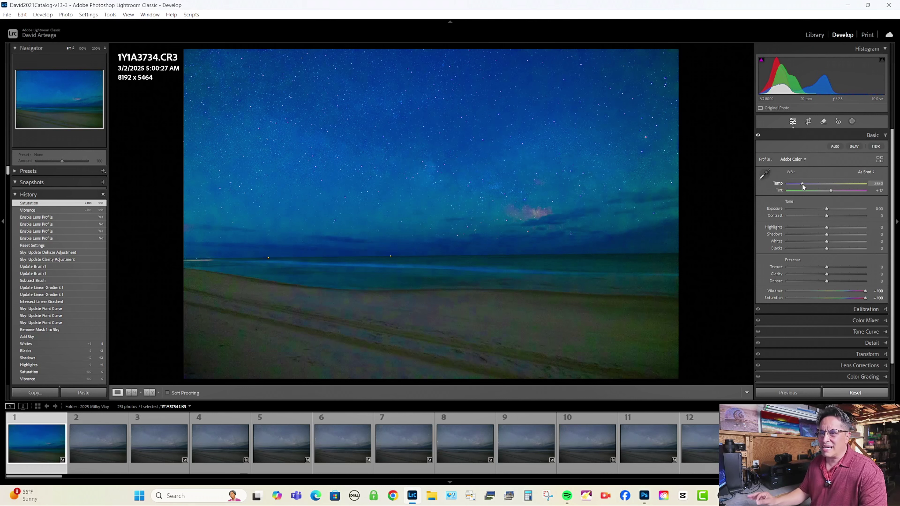
{"action": "mouse_move", "coordinate": [802, 184]}
{"action": "left_mouse_down"}
{"action": "mouse_move", "coordinate": [816, 183]}
{"action": "mouse_move", "coordinate": [807, 183]}
{"action": "left_mouse_up"}
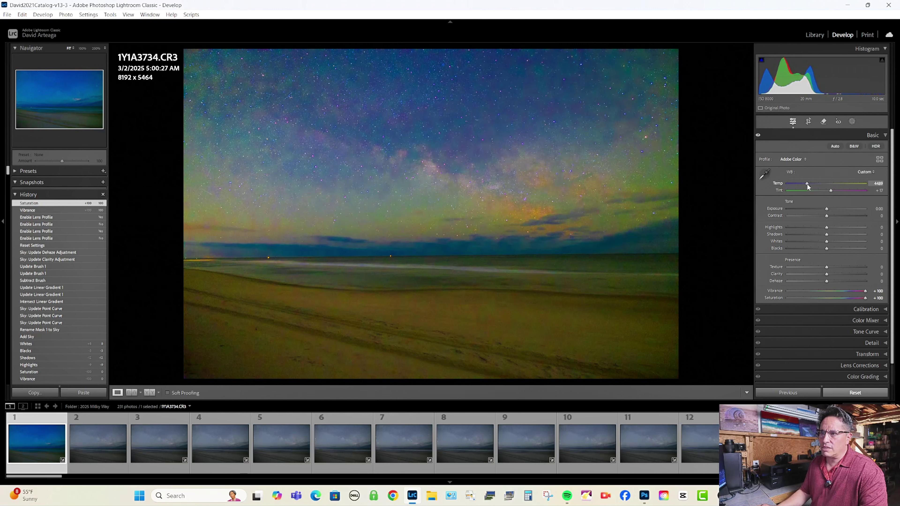
{"action": "left_click_drag", "start_coordinate": [807, 184], "coordinate": [807, 183]}
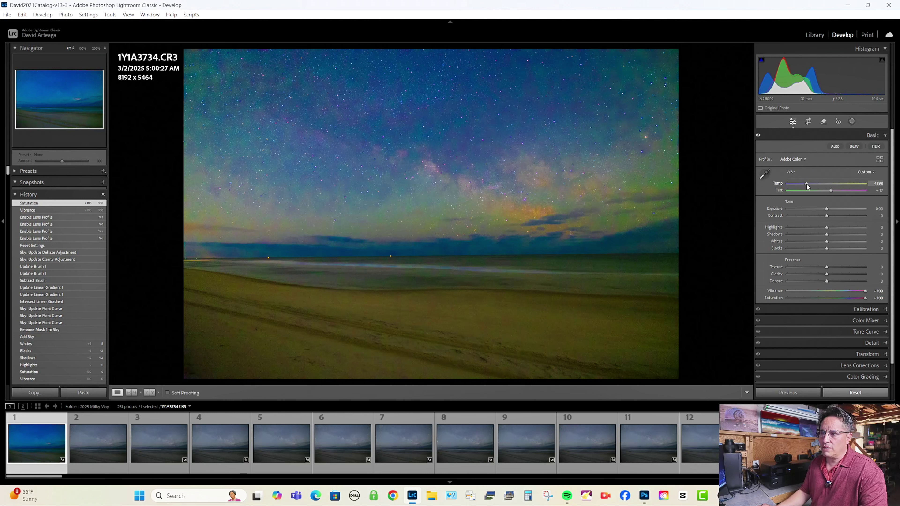
{"action": "left_click", "coordinate": [875, 183]}
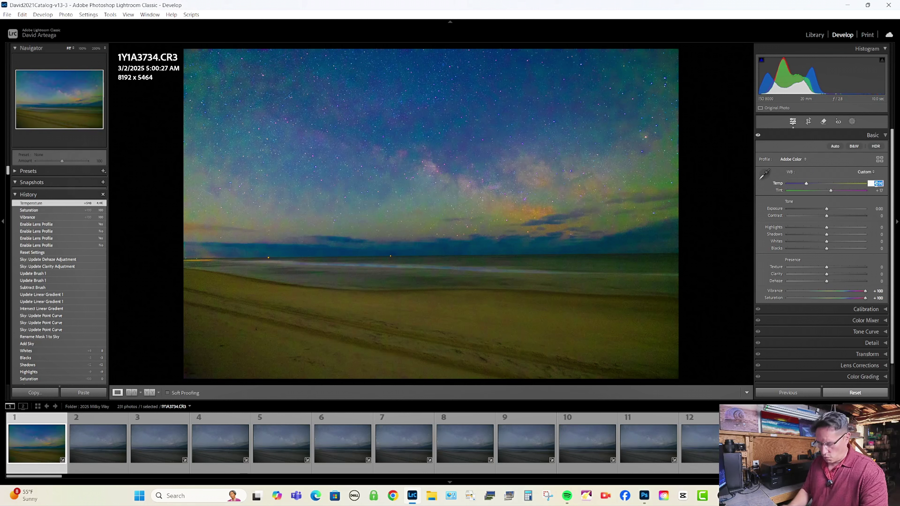
{"action": "type", "text": "4448"}
{"action": "key", "text": "Return"}
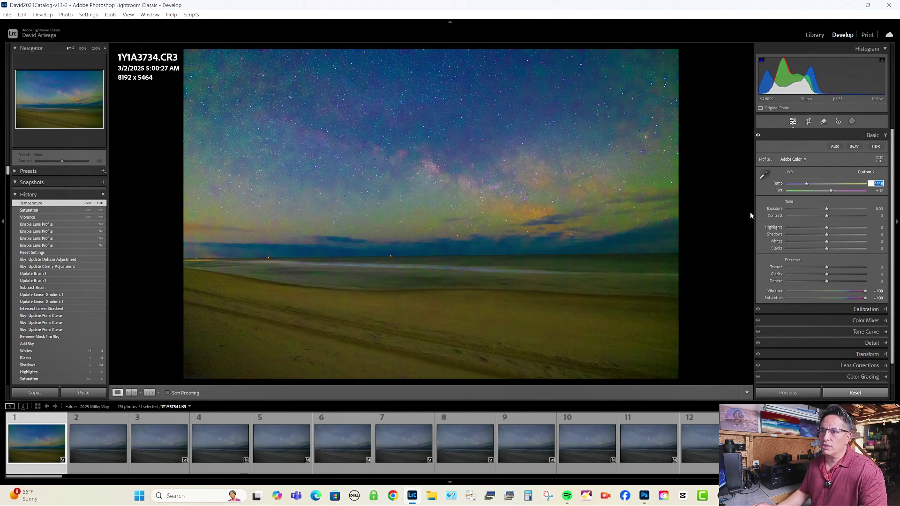
{"action": "left_click", "coordinate": [730, 207]}
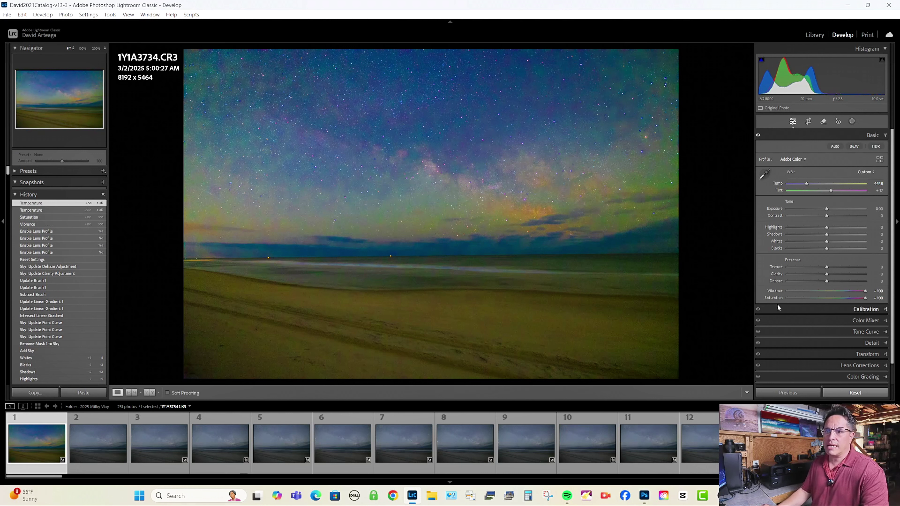
{"action": "double_click", "coordinate": [775, 292]}
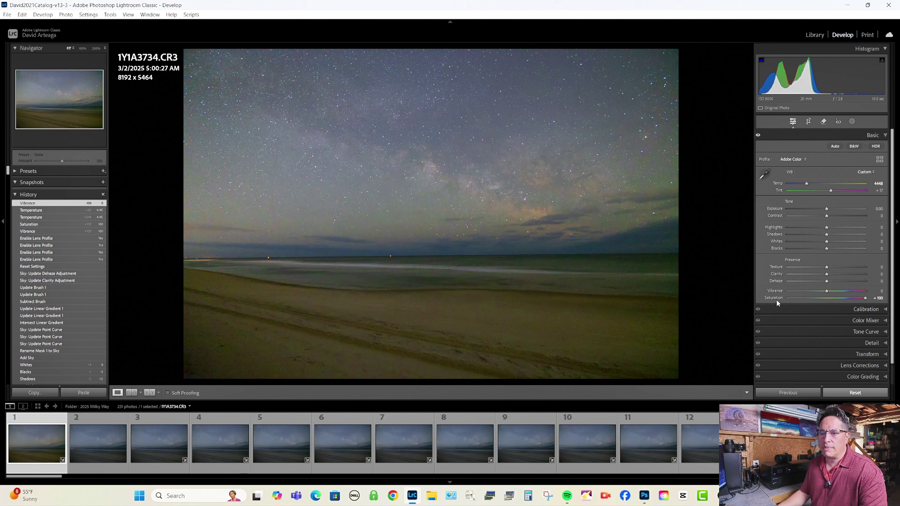
{"action": "double_click", "coordinate": [777, 300]}
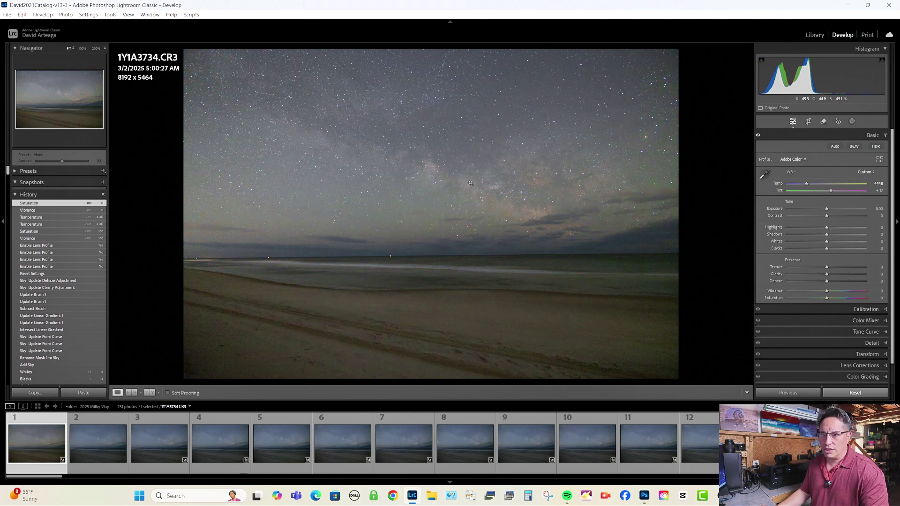
- Apply the Adobe Landscape profile and set Highlights to -13, Shadows to -2, Whites to +20 and Blacks to -3
{"action": "left_click", "coordinate": [801, 159]}
{"action": "left_click", "coordinate": [826, 192]}
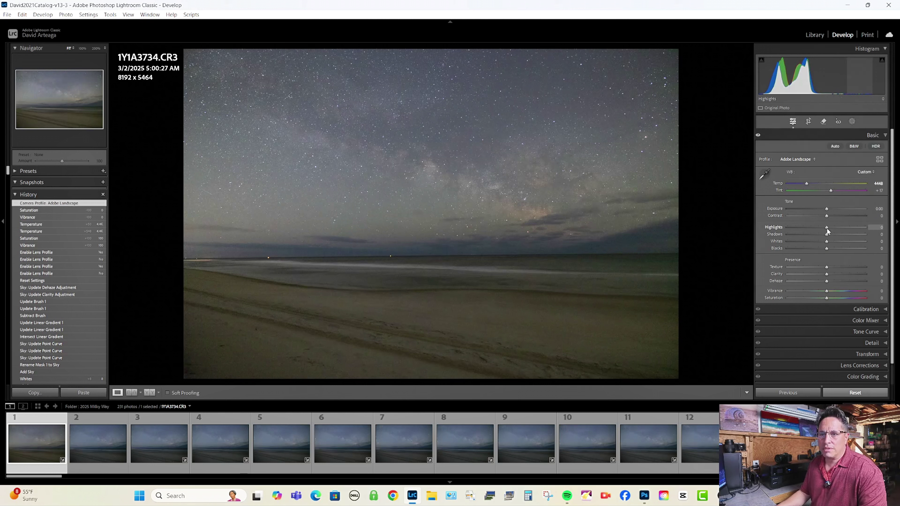
{"action": "left_click_drag", "start_coordinate": [827, 229], "coordinate": [823, 228]}
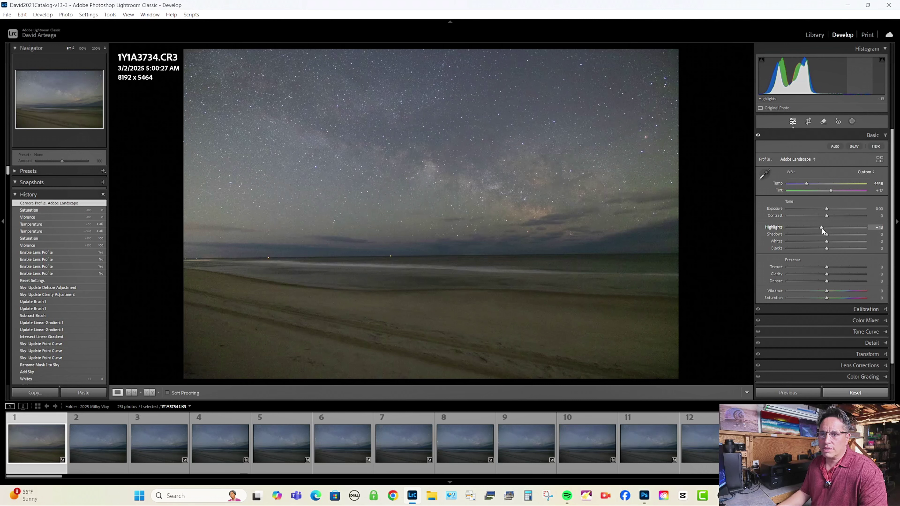
{"action": "mouse_move", "coordinate": [825, 238]}
{"action": "left_mouse_down"}
{"action": "mouse_move", "coordinate": [825, 250]}
{"action": "mouse_move", "coordinate": [835, 246]}
{"action": "left_mouse_up"}
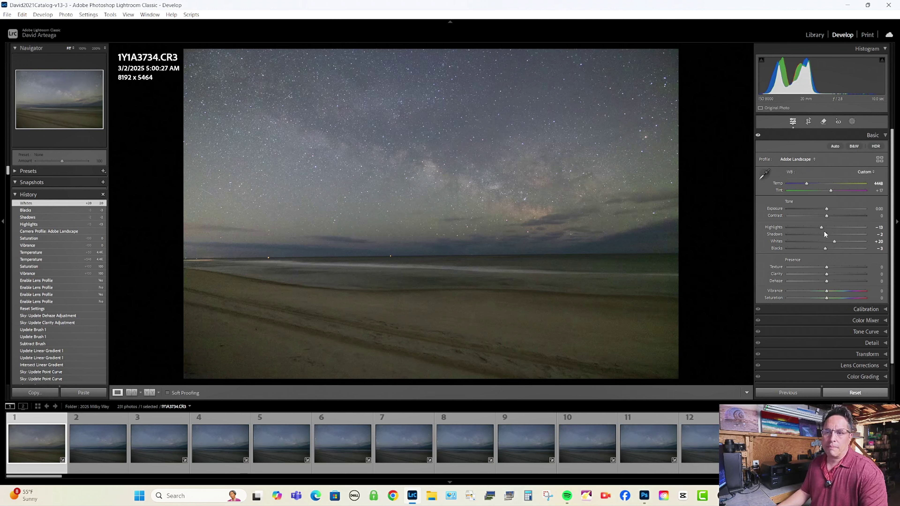
- Create an automatic sky selection mask and rename it Sky
{"action": "left_click", "coordinate": [852, 122]}
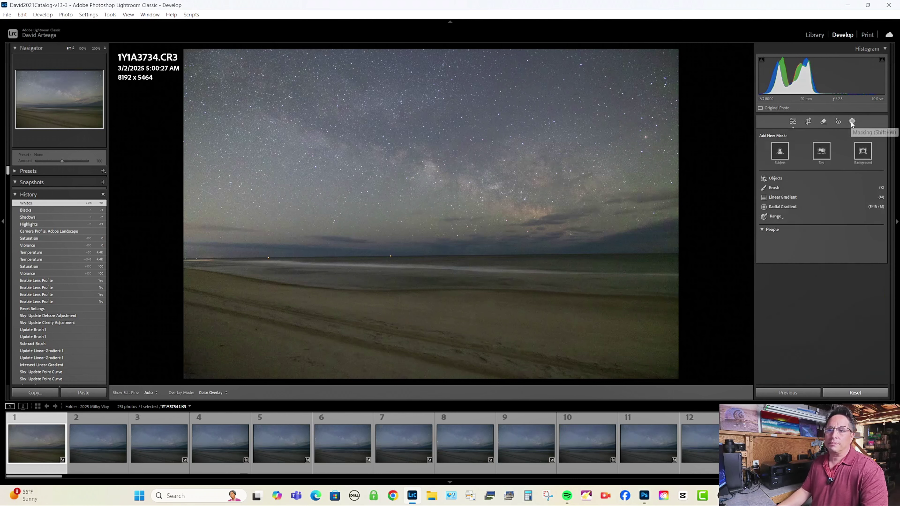
{"action": "left_click", "coordinate": [821, 151]}
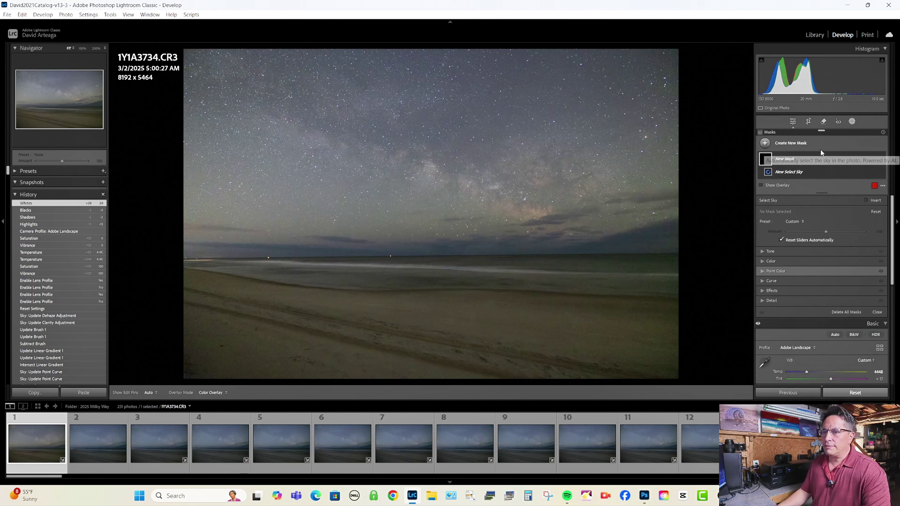
{"action": "mouse_move", "coordinate": [766, 159]}
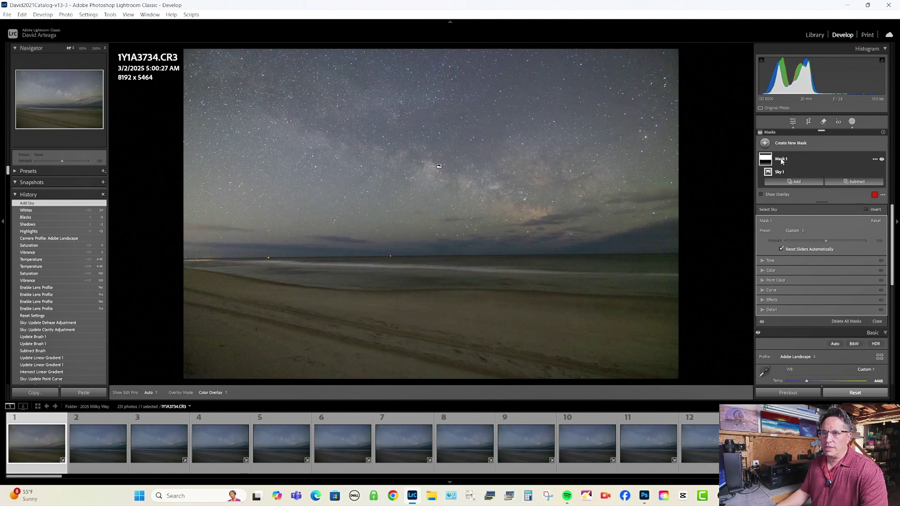
{"action": "double_click", "coordinate": [782, 159]}
{"action": "type", "text": "Sky"}
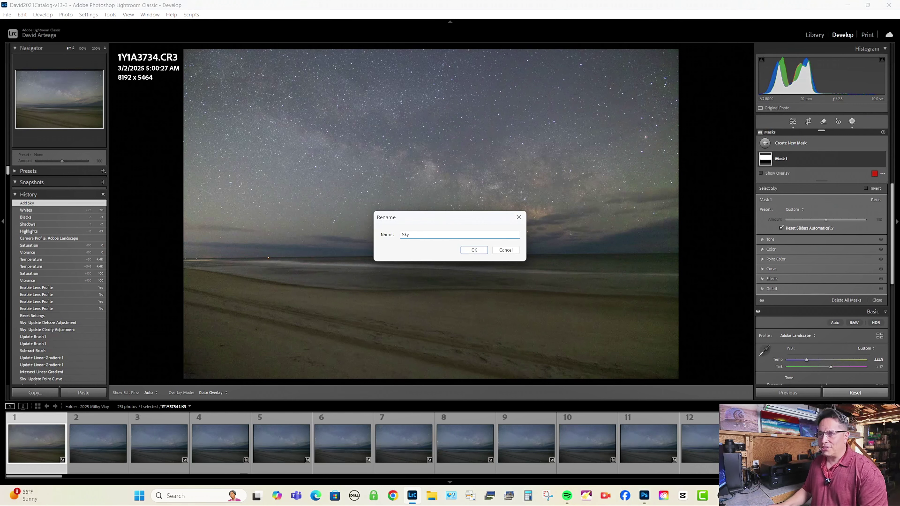
{"action": "key", "text": "Return"}
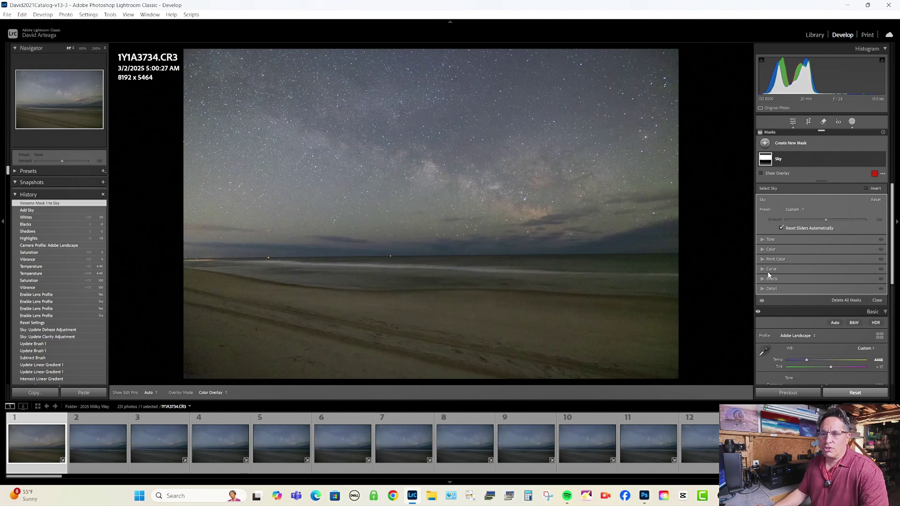
- Shape the Sky mask's point curve into an S-curve with points at about 77 to 55, 126 to 159 and 176 to 219
{"action": "left_click", "coordinate": [762, 270]}
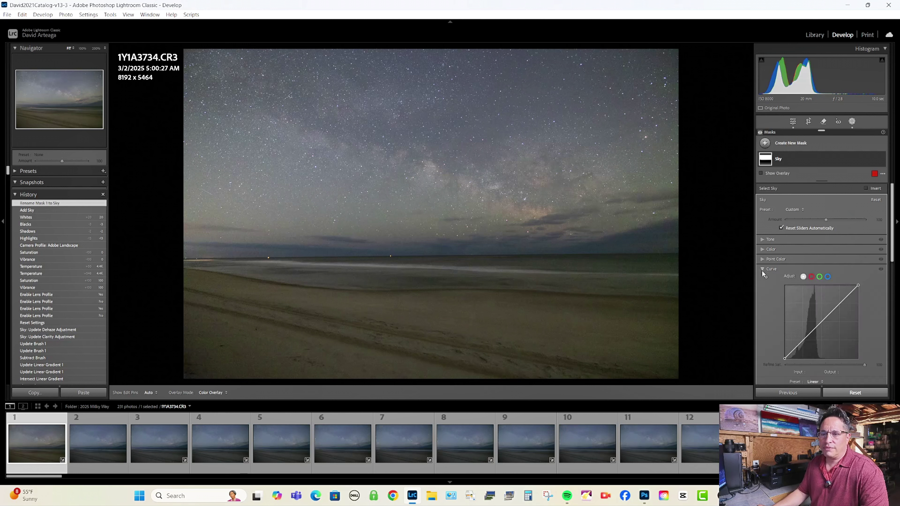
{"action": "left_click", "coordinate": [807, 337]}
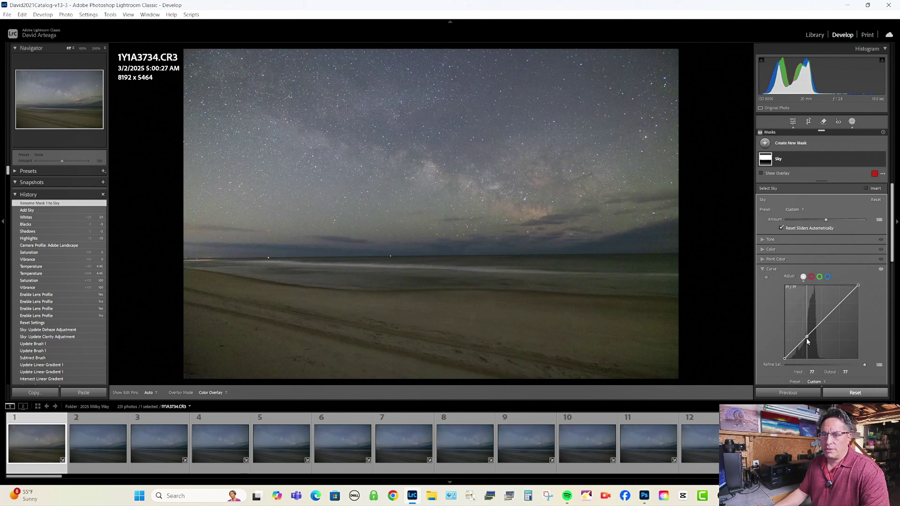
{"action": "left_click_drag", "start_coordinate": [808, 341], "coordinate": [808, 347]}
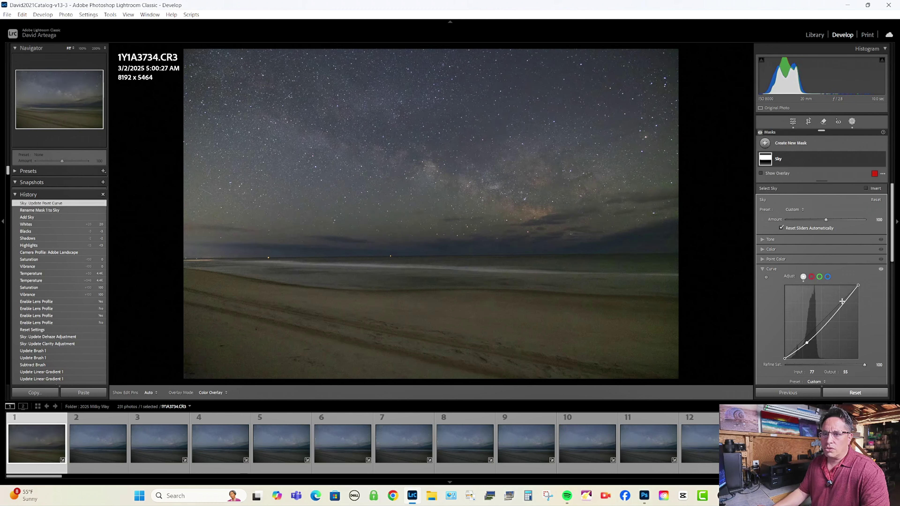
{"action": "left_click_drag", "start_coordinate": [841, 308], "coordinate": [836, 295]}
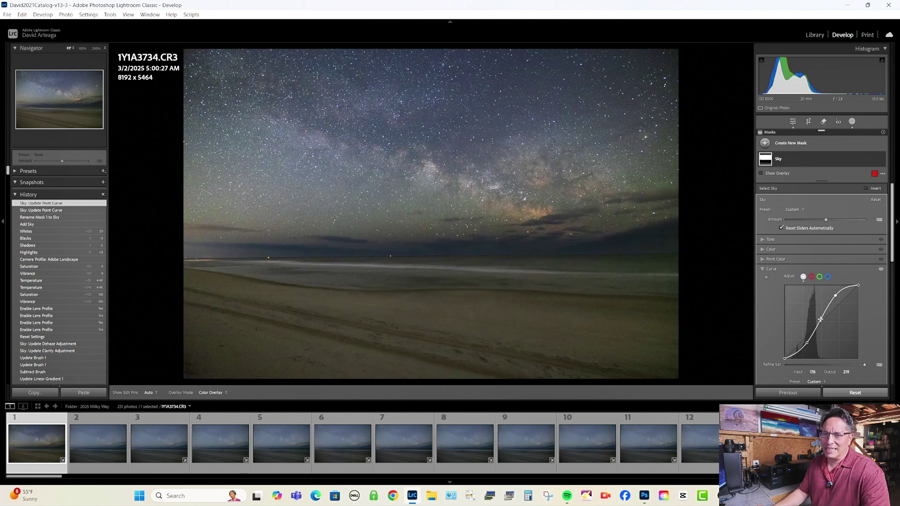
{"action": "left_click_drag", "start_coordinate": [821, 319], "coordinate": [821, 312]}
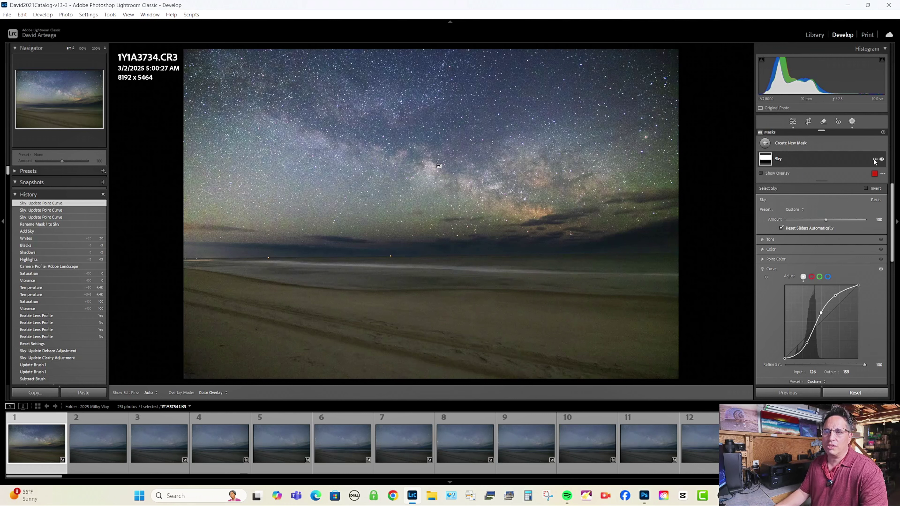
- Intersect the Sky mask with a vertical linear gradient running from the upper sky to just below the horizon
{"action": "left_click", "coordinate": [875, 160]}
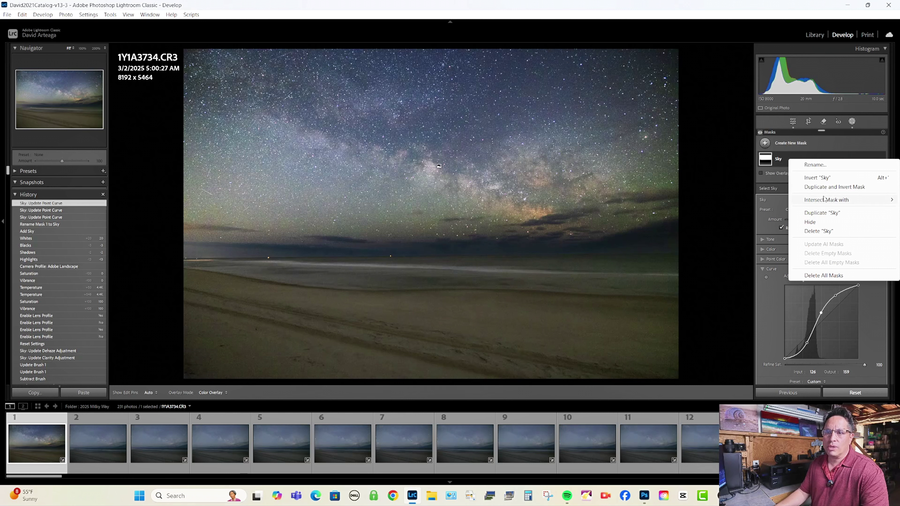
{"action": "mouse_move", "coordinate": [824, 200]}
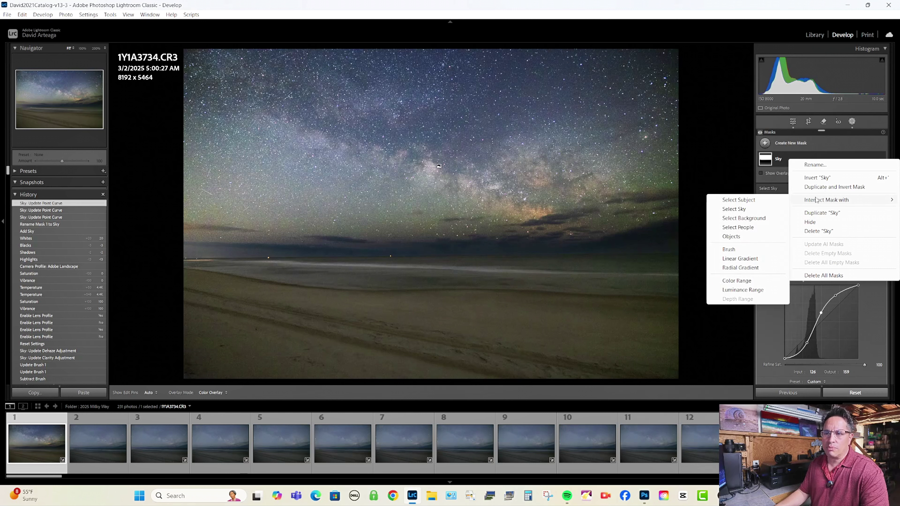
{"action": "left_click", "coordinate": [832, 203]}
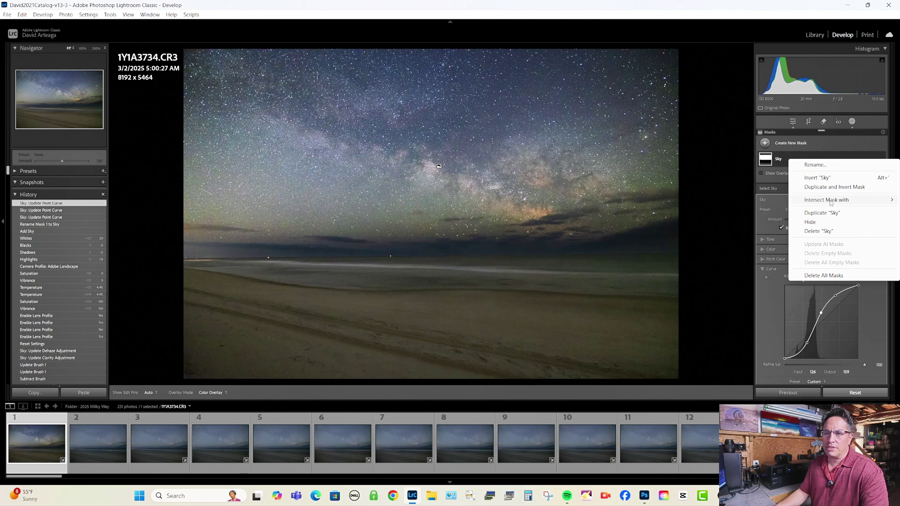
{"action": "left_click", "coordinate": [810, 201]}
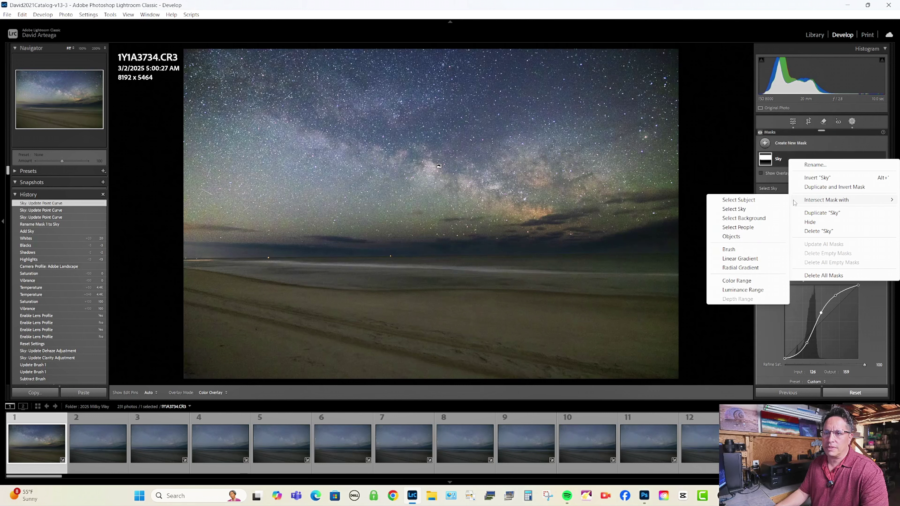
{"action": "left_click", "coordinate": [748, 262]}
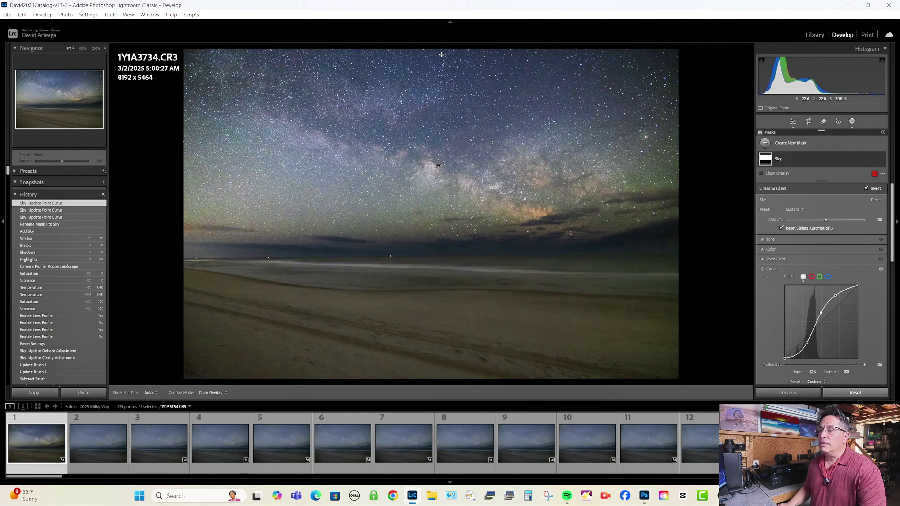
{"action": "left_click_drag", "start_coordinate": [442, 54], "coordinate": [438, 282]}
{"action": "left_click_drag", "start_coordinate": [441, 168], "coordinate": [443, 209]}
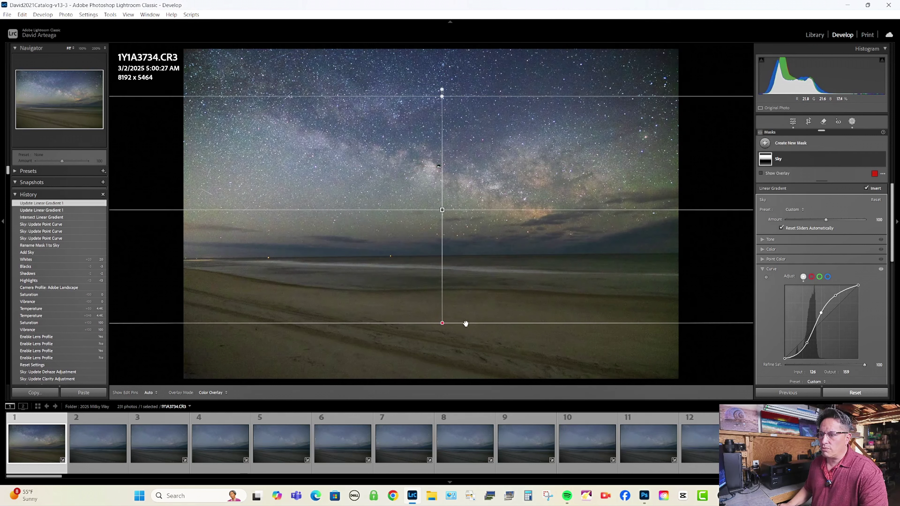
{"action": "left_click_drag", "start_coordinate": [466, 324], "coordinate": [458, 277]}
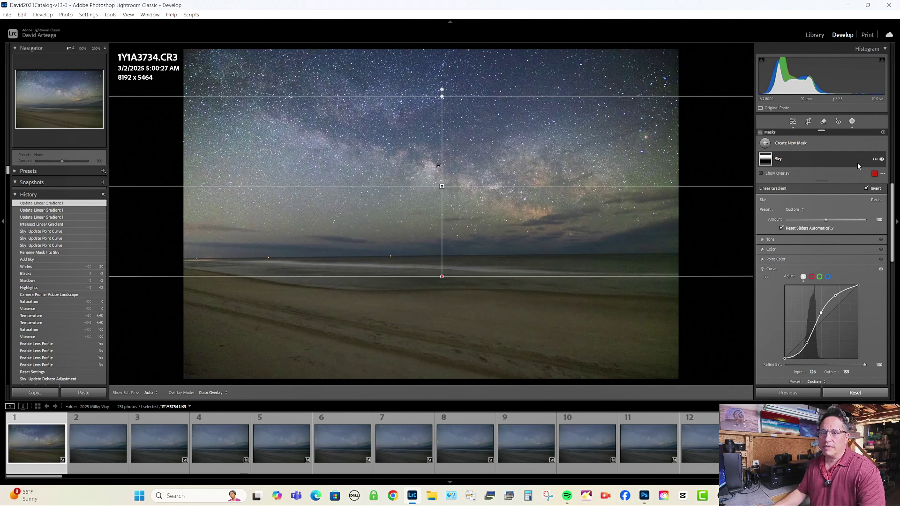
- Compare the photo with the Sky mask's effect hidden and shown
{"action": "left_click", "coordinate": [882, 160]}
{"action": "left_click", "coordinate": [882, 160]}
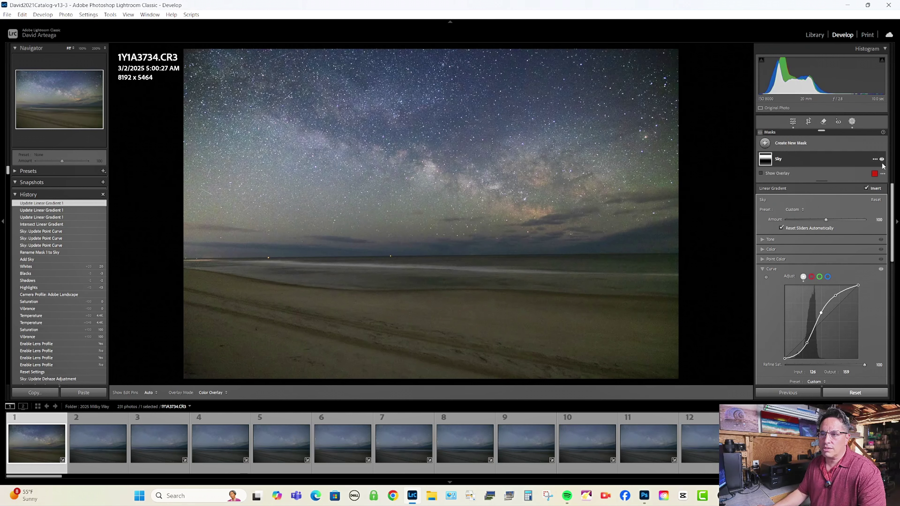
{"action": "left_click", "coordinate": [883, 159]}
{"action": "left_click", "coordinate": [883, 160]}
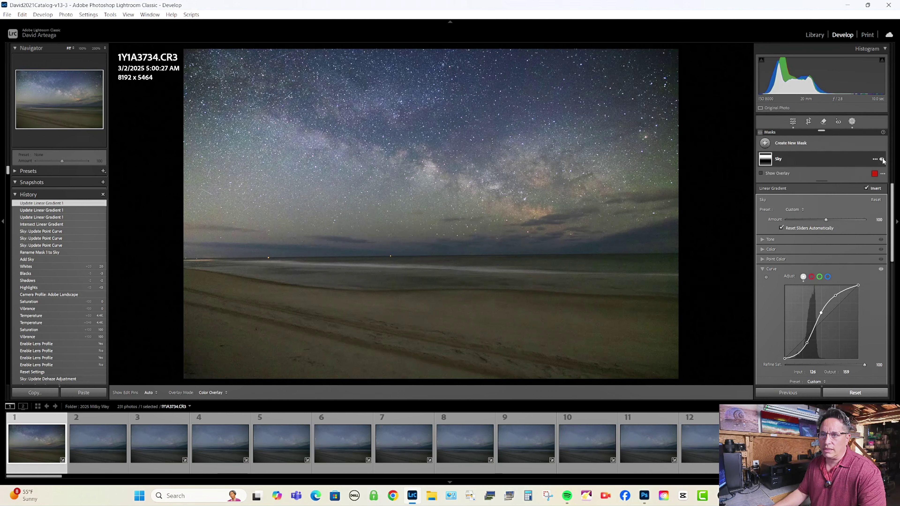
{"action": "left_click", "coordinate": [883, 160]}
{"action": "left_click", "coordinate": [882, 159]}
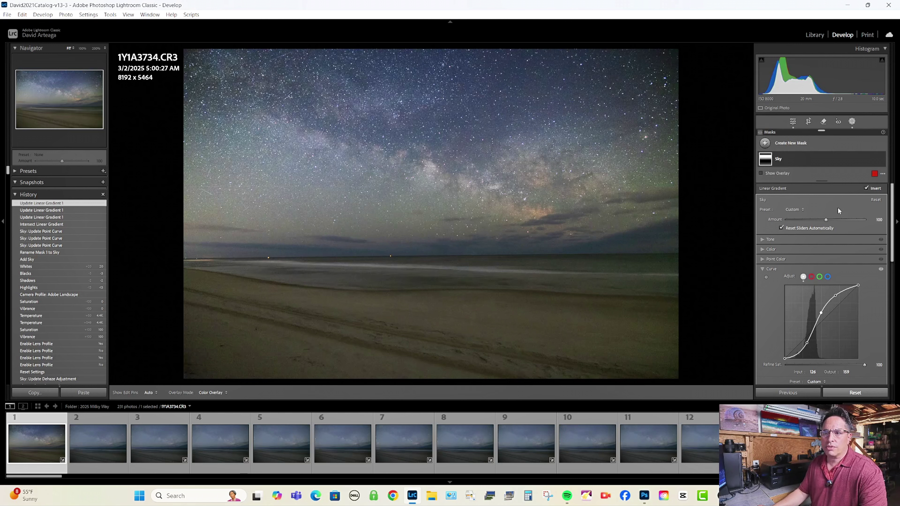
{"action": "scroll", "coordinate": [838, 206], "scroll_direction": "down", "scroll_amount": 4}
{"action": "scroll", "coordinate": [822, 192], "scroll_direction": "up", "scroll_amount": 4}
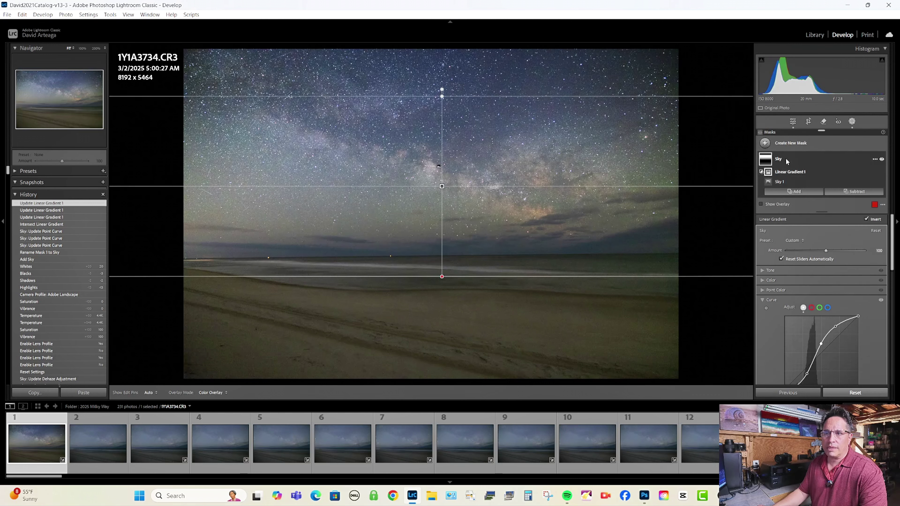
- Subtract the dark clouds above the right part of the horizon from the Sky mask with an auto-masked brush, sizes 9 and 6
{"action": "left_click", "coordinate": [852, 191]}
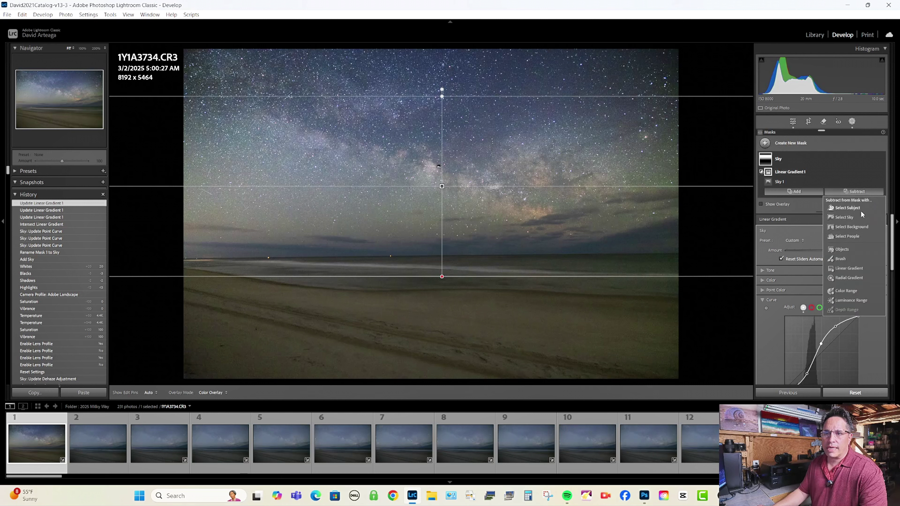
{"action": "left_click", "coordinate": [849, 261]}
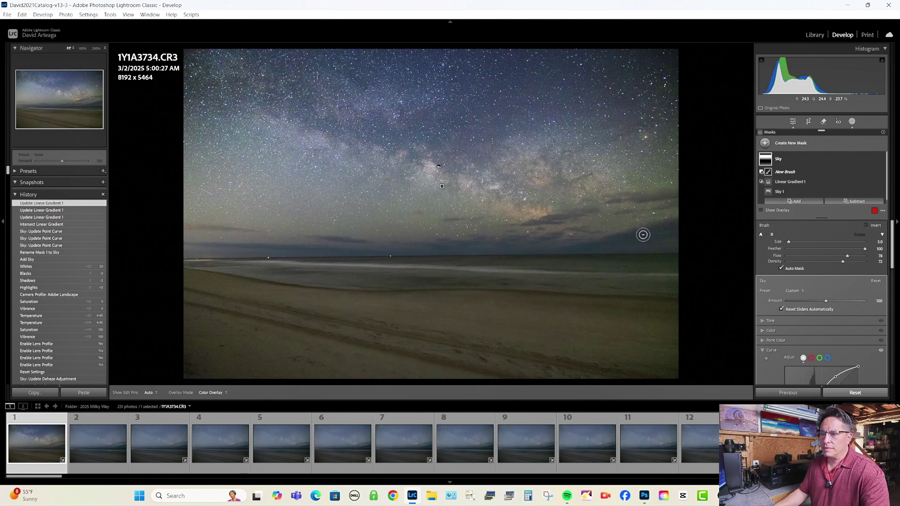
{"action": "scroll", "coordinate": [655, 244], "scroll_direction": "up", "scroll_amount": 3}
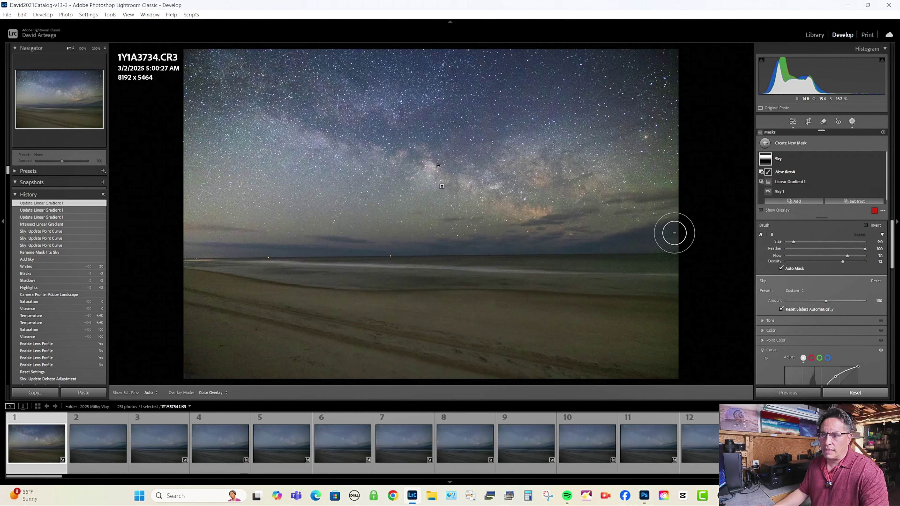
{"action": "mouse_move", "coordinate": [676, 233]}
{"action": "left_mouse_down"}
{"action": "mouse_move", "coordinate": [362, 245]}
{"action": "mouse_move", "coordinate": [163, 236]}
{"action": "mouse_move", "coordinate": [331, 248]}
{"action": "mouse_move", "coordinate": [574, 235]}
{"action": "mouse_move", "coordinate": [711, 209]}
{"action": "mouse_move", "coordinate": [679, 222]}
{"action": "mouse_move", "coordinate": [689, 219]}
{"action": "mouse_move", "coordinate": [531, 240]}
{"action": "mouse_move", "coordinate": [201, 238]}
{"action": "mouse_move", "coordinate": [519, 250]}
{"action": "mouse_move", "coordinate": [712, 228]}
{"action": "mouse_move", "coordinate": [697, 199]}
{"action": "left_mouse_up"}
{"action": "scroll", "coordinate": [677, 198], "scroll_direction": "down", "scroll_amount": 3}
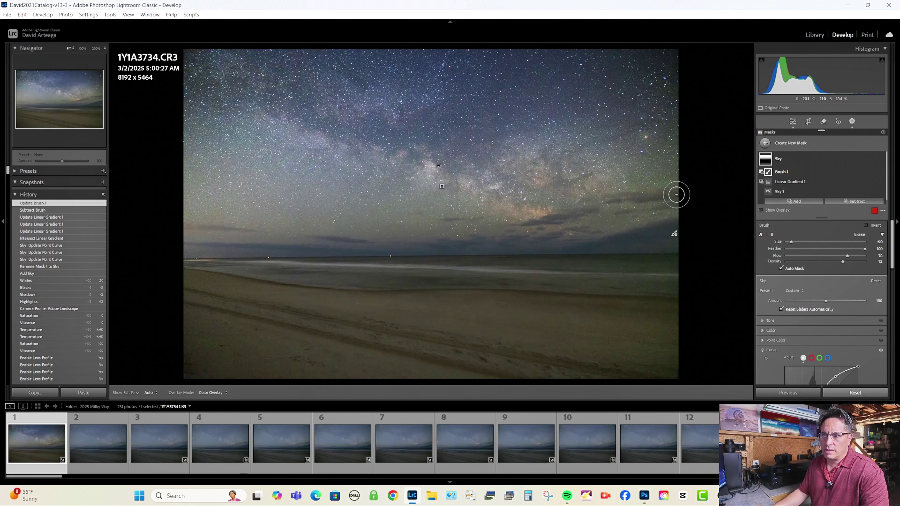
{"action": "mouse_move", "coordinate": [644, 217]}
{"action": "left_mouse_down"}
{"action": "mouse_move", "coordinate": [587, 238]}
{"action": "mouse_move", "coordinate": [295, 253]}
{"action": "mouse_move", "coordinate": [611, 241]}
{"action": "mouse_move", "coordinate": [678, 228]}
{"action": "mouse_move", "coordinate": [428, 268]}
{"action": "left_mouse_up"}
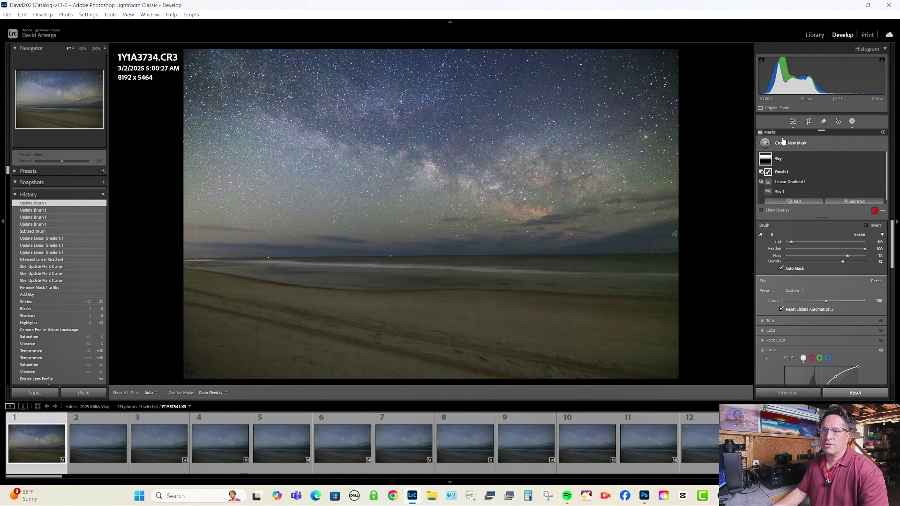
- Set the Sky mask's Clarity to 31 and Dehaze to 25
{"action": "scroll", "coordinate": [800, 317], "scroll_direction": "down", "scroll_amount": 3}
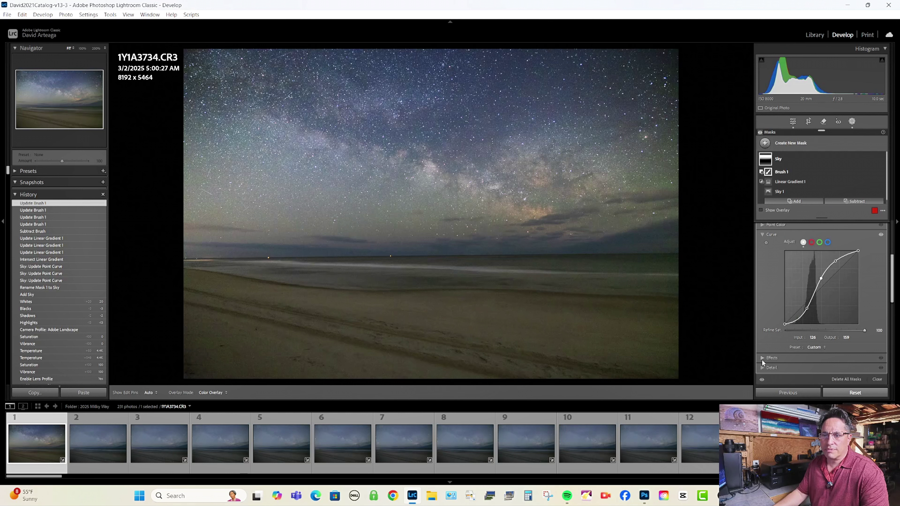
{"action": "left_click", "coordinate": [762, 359]}
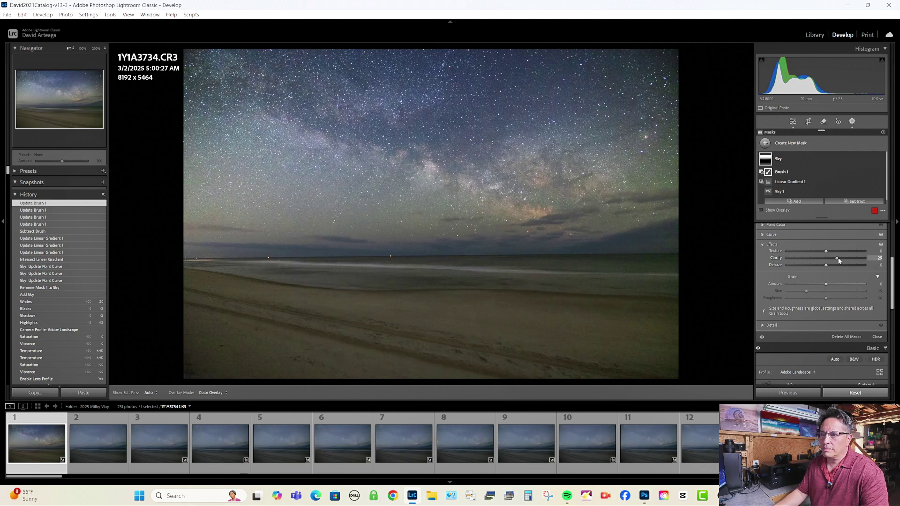
{"action": "mouse_move", "coordinate": [841, 257]}
{"action": "left_mouse_down"}
{"action": "mouse_move", "coordinate": [828, 258]}
{"action": "mouse_move", "coordinate": [837, 257]}
{"action": "mouse_move", "coordinate": [838, 267]}
{"action": "mouse_move", "coordinate": [826, 264]}
{"action": "mouse_move", "coordinate": [834, 266]}
{"action": "left_mouse_up"}
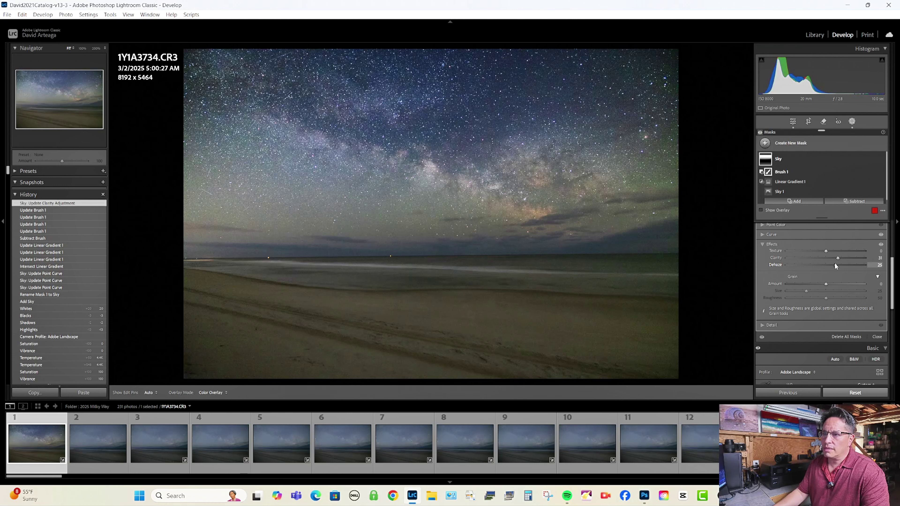
{"action": "left_click_drag", "start_coordinate": [835, 266], "coordinate": [835, 266]}
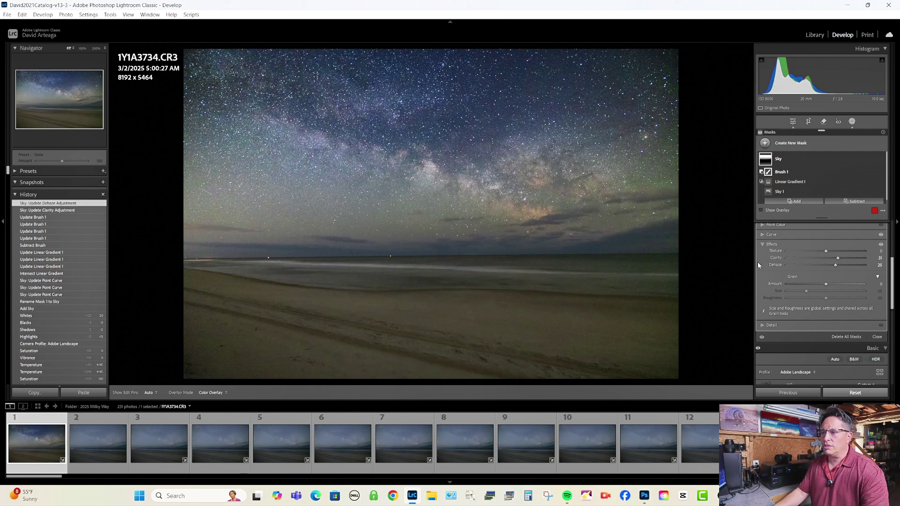
- Move the middle point of the Sky mask's curve to input 120, output 162, and leave masking
{"action": "scroll", "coordinate": [783, 263], "scroll_direction": "up", "scroll_amount": 3}
{"action": "scroll", "coordinate": [782, 263], "scroll_direction": "up", "scroll_amount": 2}
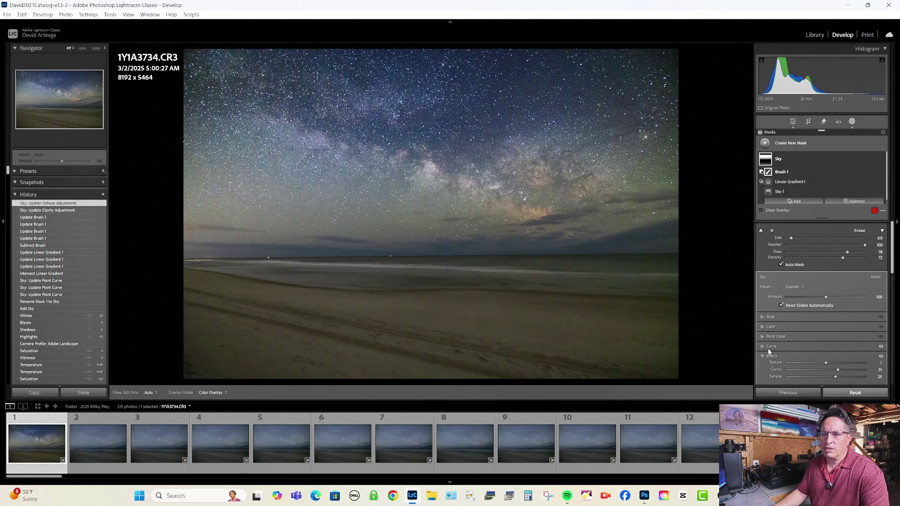
{"action": "left_click", "coordinate": [761, 346]}
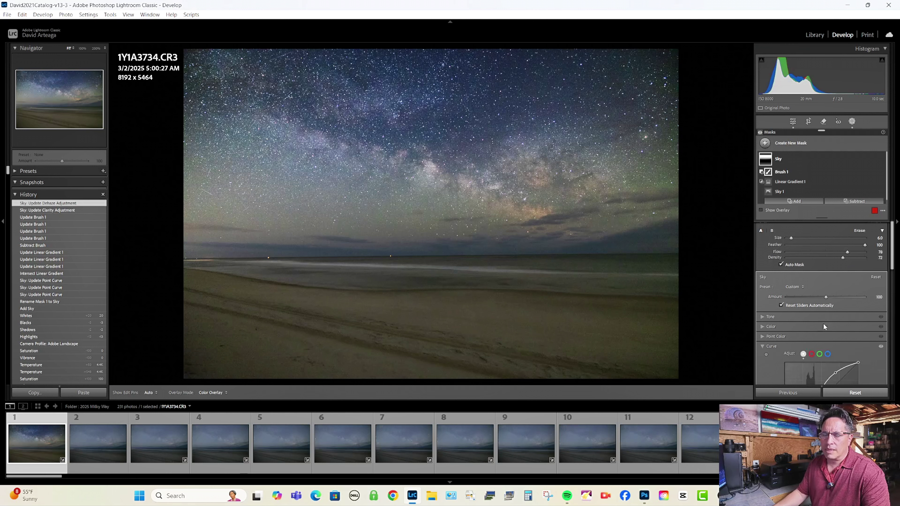
{"action": "scroll", "coordinate": [823, 322], "scroll_direction": "down", "scroll_amount": 4}
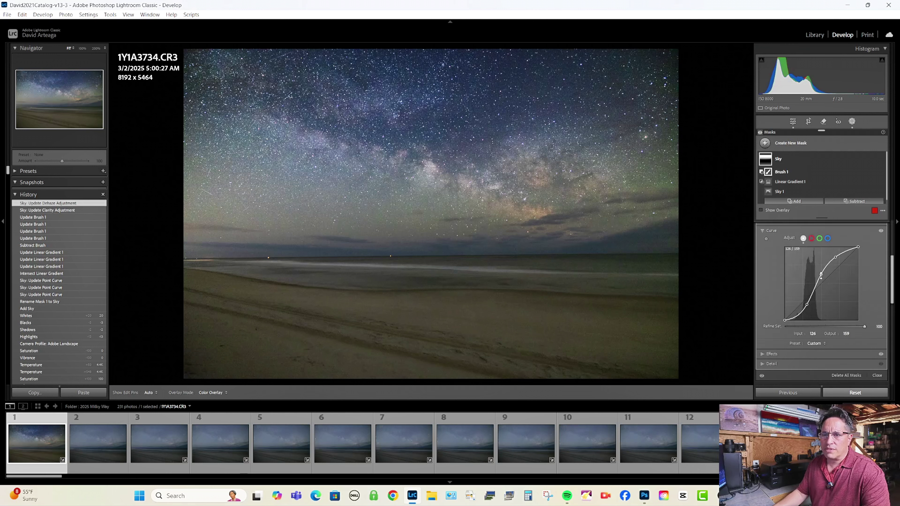
{"action": "left_click_drag", "start_coordinate": [822, 277], "coordinate": [819, 274]}
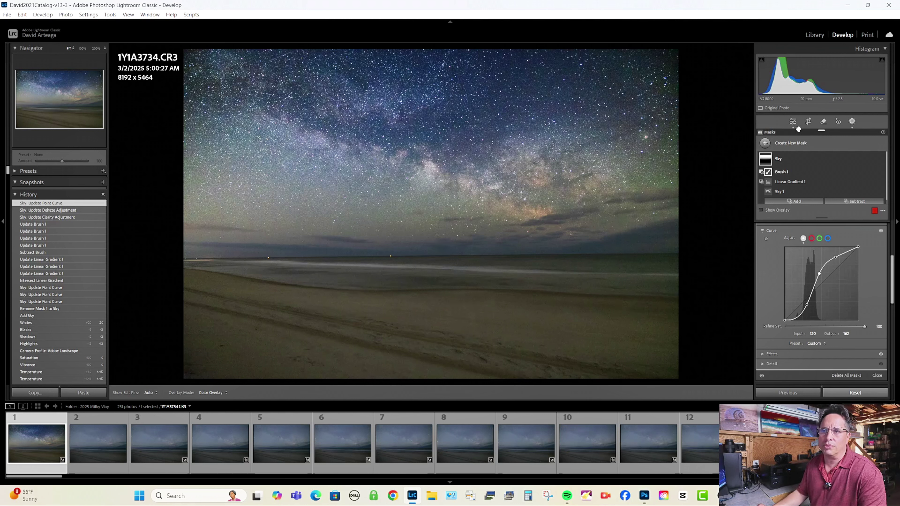
{"action": "left_click", "coordinate": [792, 122]}
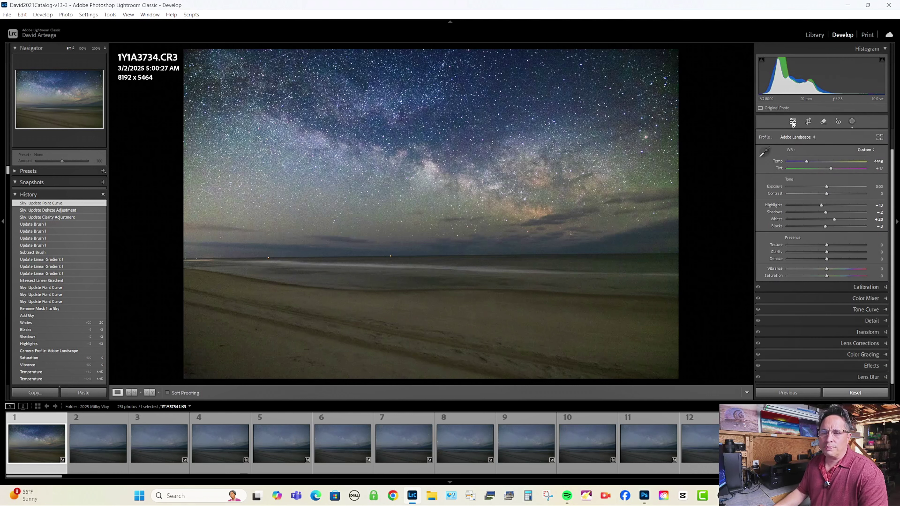
- Create a new mask from an inverted sky selection and rename it Foreground
{"action": "left_click", "coordinate": [852, 122]}
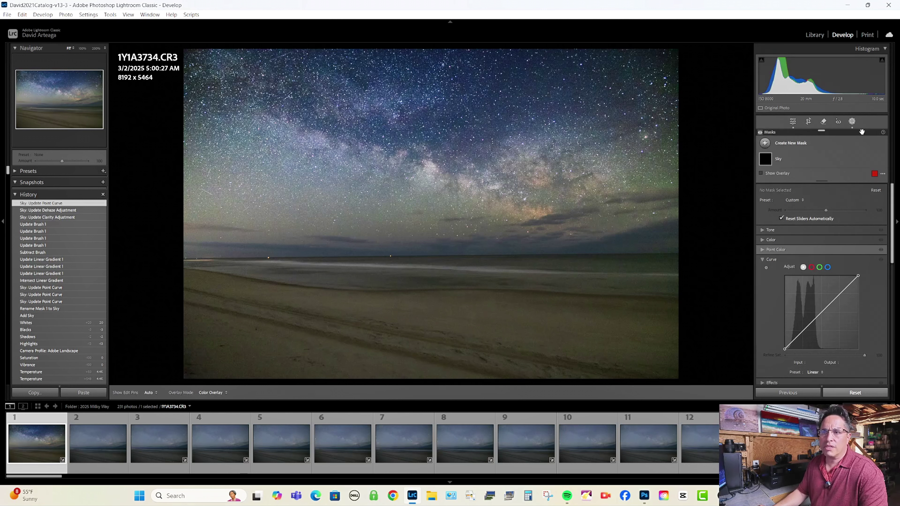
{"action": "left_click", "coordinate": [790, 144]}
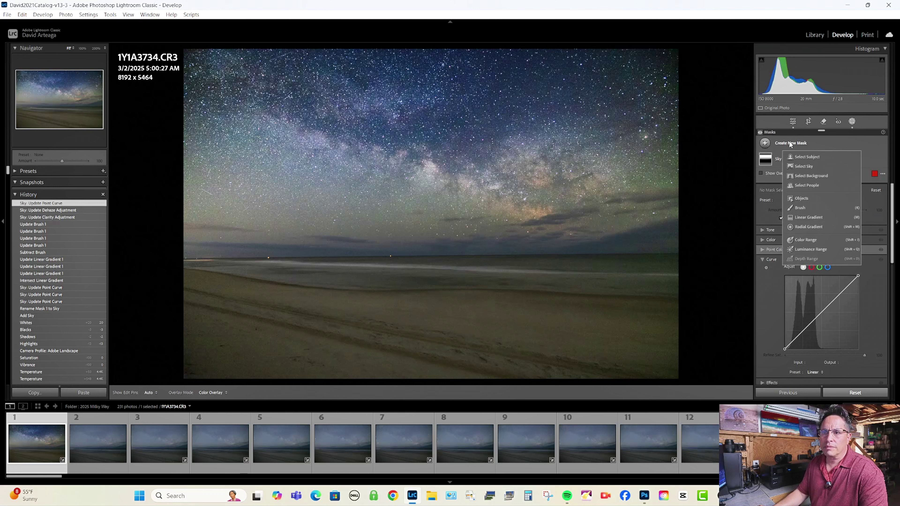
{"action": "left_click", "coordinate": [799, 171]}
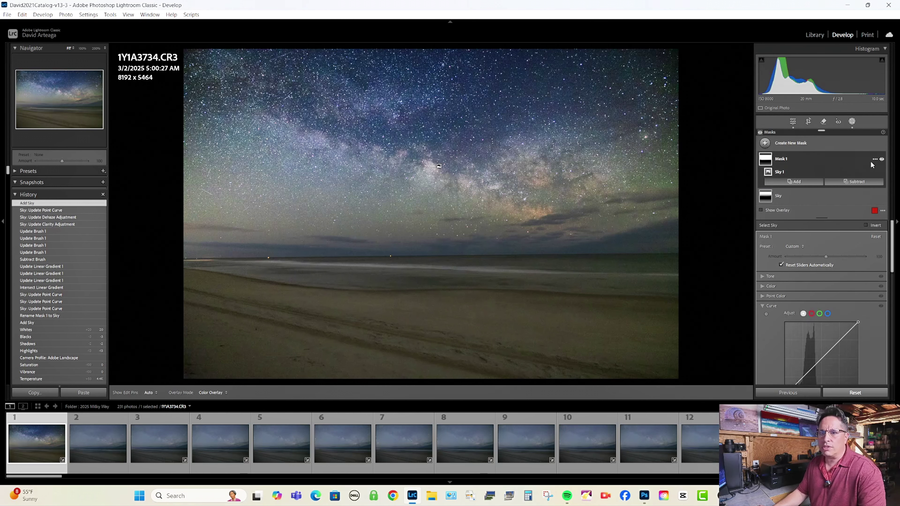
{"action": "left_click", "coordinate": [873, 160]}
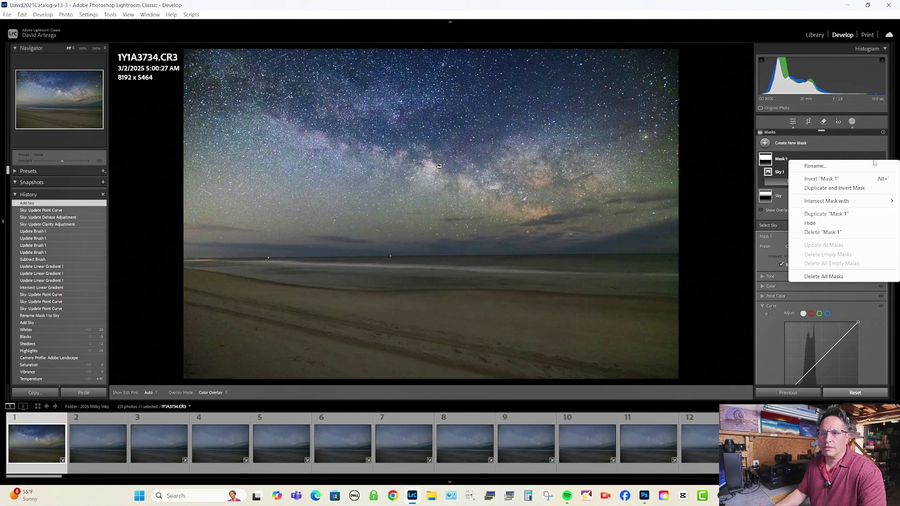
{"action": "left_click", "coordinate": [822, 179]}
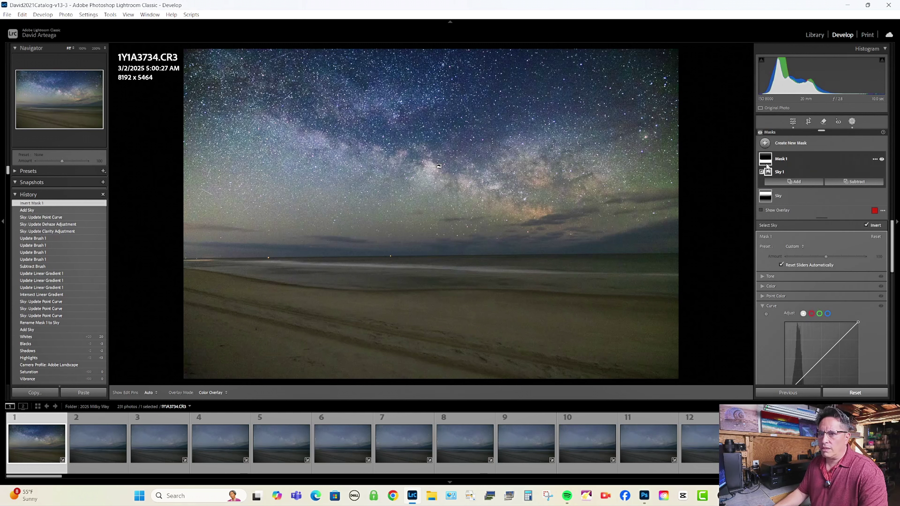
{"action": "double_click", "coordinate": [778, 159]}
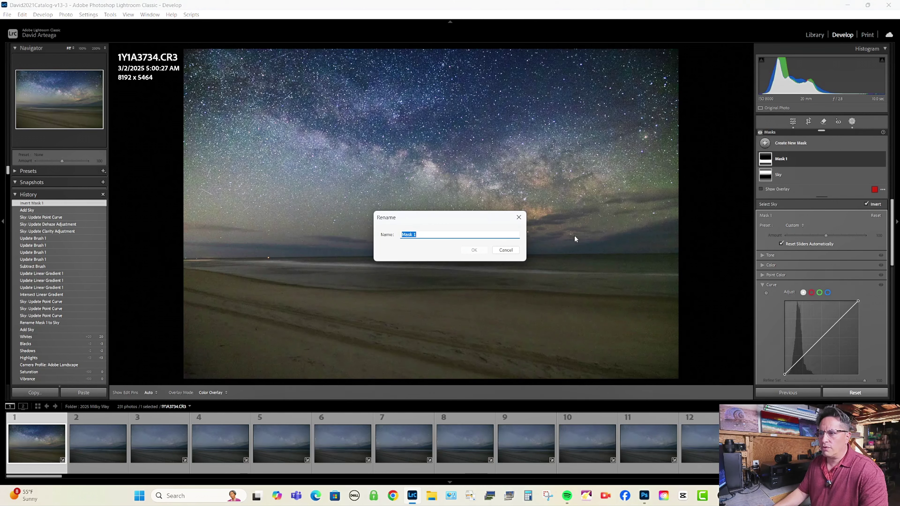
{"action": "type", "text": "Fore"}
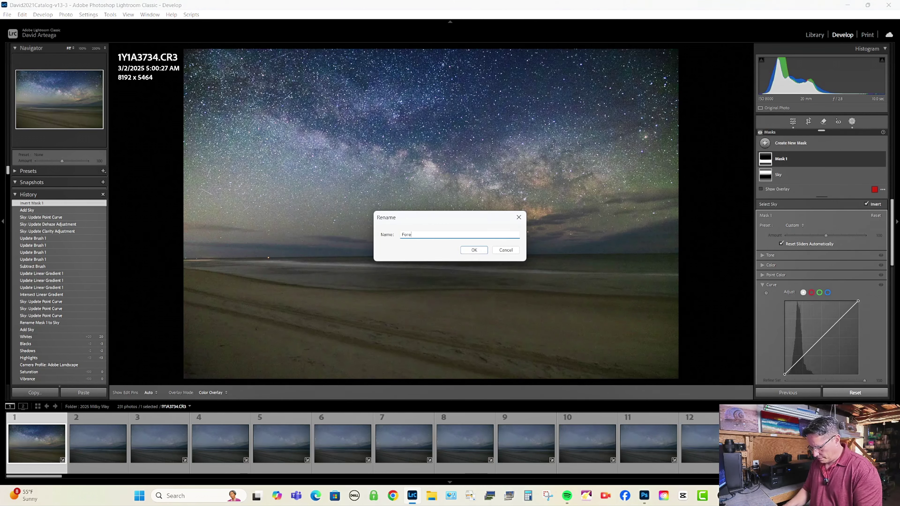
{"action": "type", "text": "ground"}
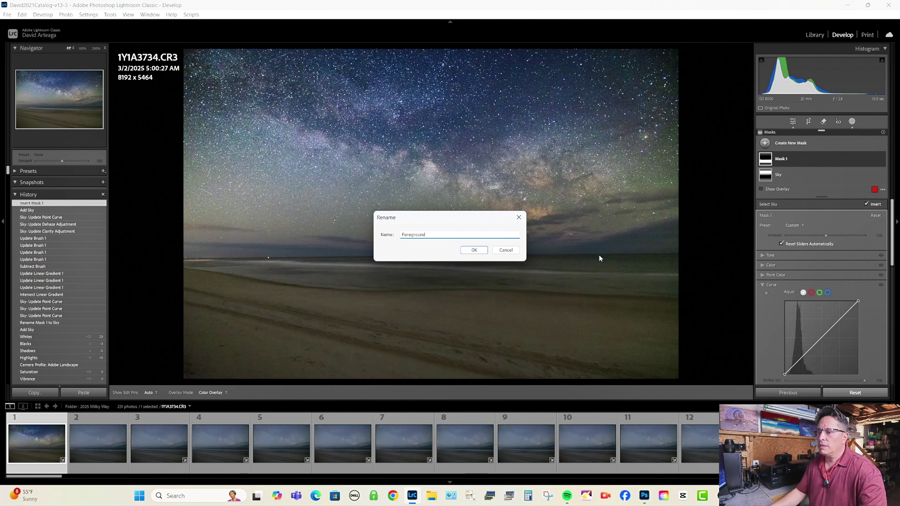
{"action": "left_click", "coordinate": [484, 250]}
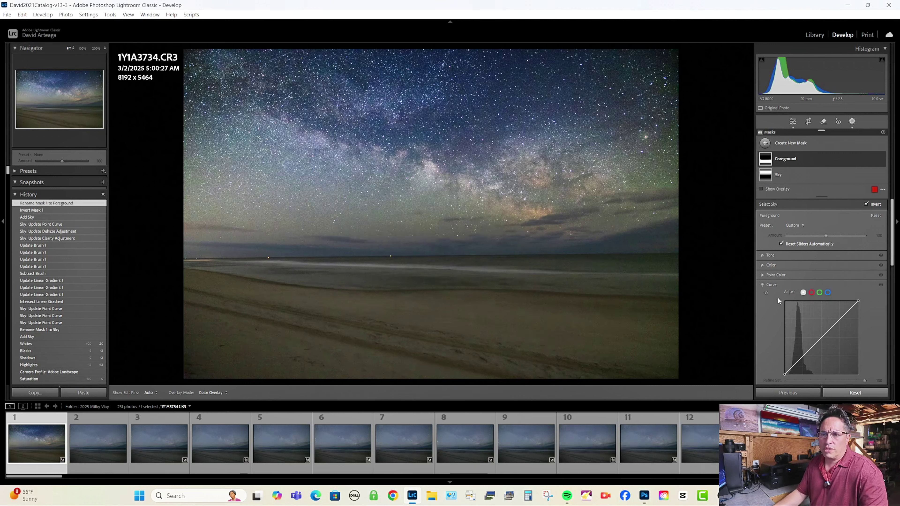
{"action": "left_click", "coordinate": [763, 284]}
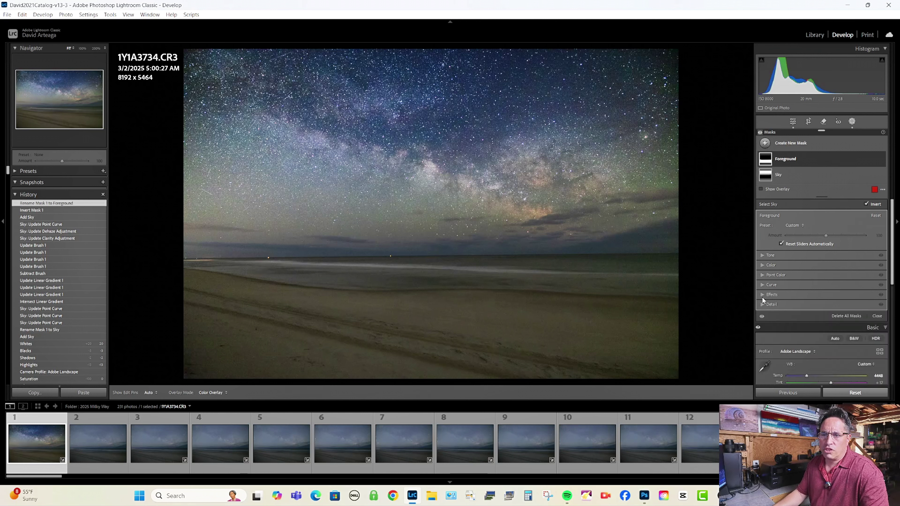
- Set the Foreground mask's Noise Reduction to 52, checking the water and sand at 100%, and its Temp to 4
{"action": "left_click", "coordinate": [763, 305]}
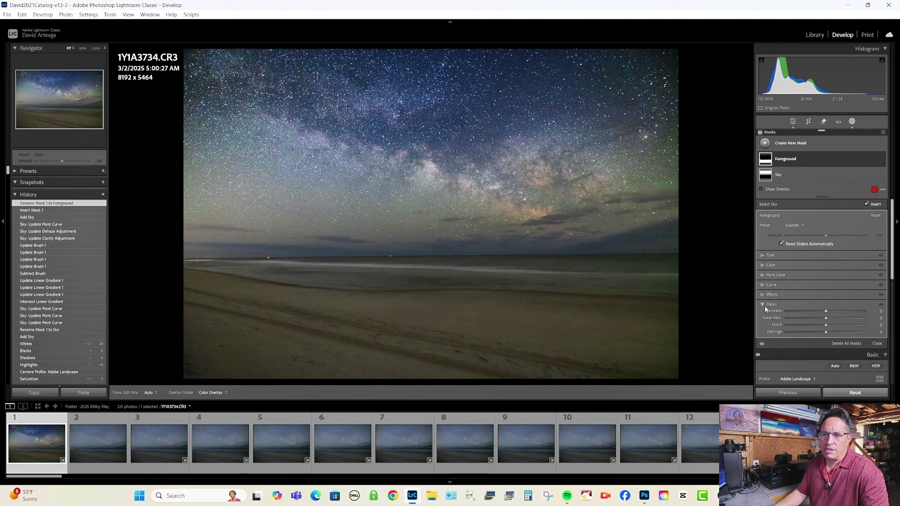
{"action": "left_click", "coordinate": [842, 318]}
{"action": "left_click", "coordinate": [846, 319]}
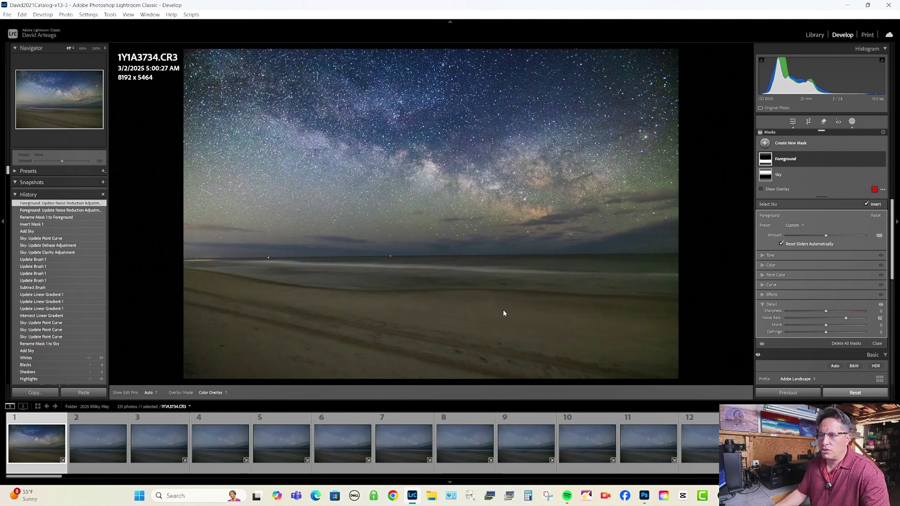
{"action": "left_click", "coordinate": [473, 289]}
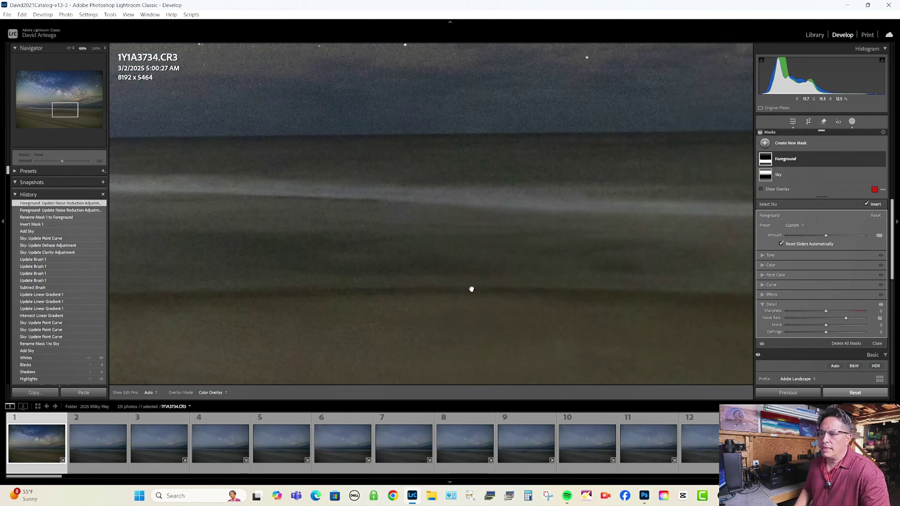
{"action": "left_click_drag", "start_coordinate": [291, 251], "coordinate": [500, 255]}
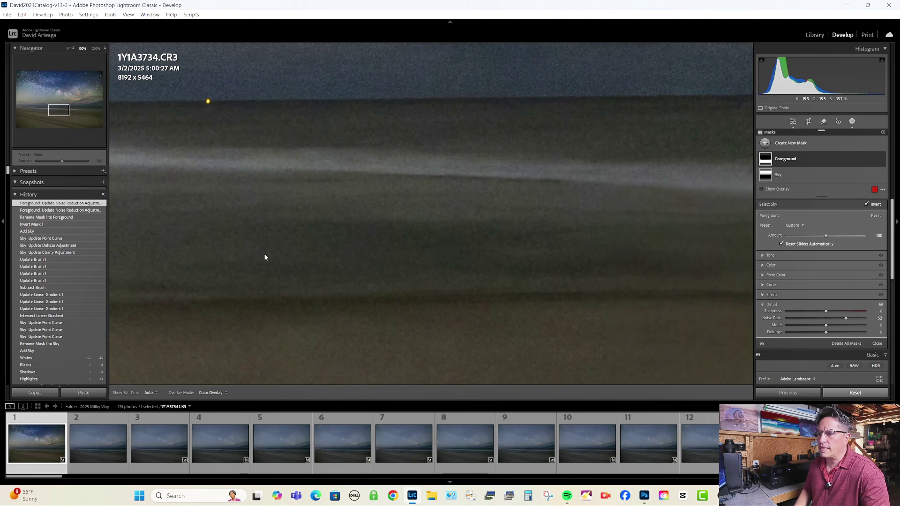
{"action": "left_click_drag", "start_coordinate": [265, 256], "coordinate": [516, 257]}
{"action": "left_click_drag", "start_coordinate": [333, 264], "coordinate": [568, 255]}
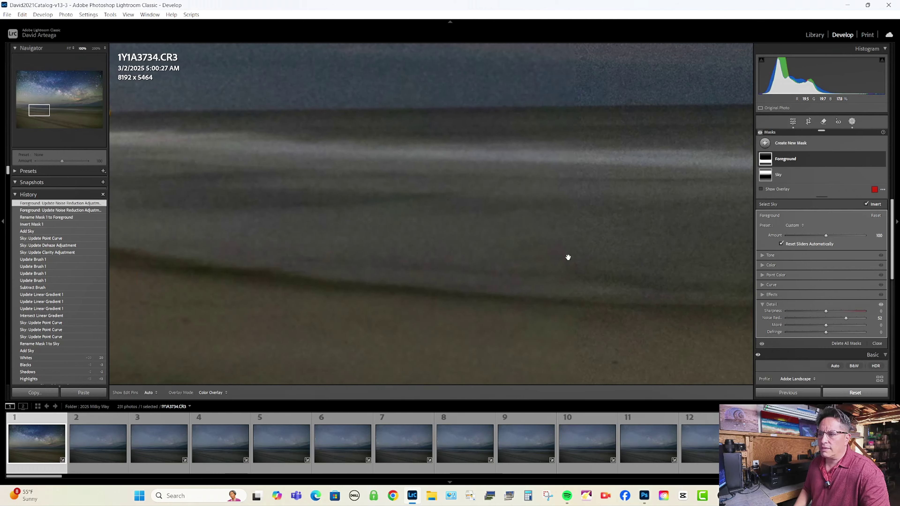
{"action": "left_click_drag", "start_coordinate": [199, 280], "coordinate": [409, 241]}
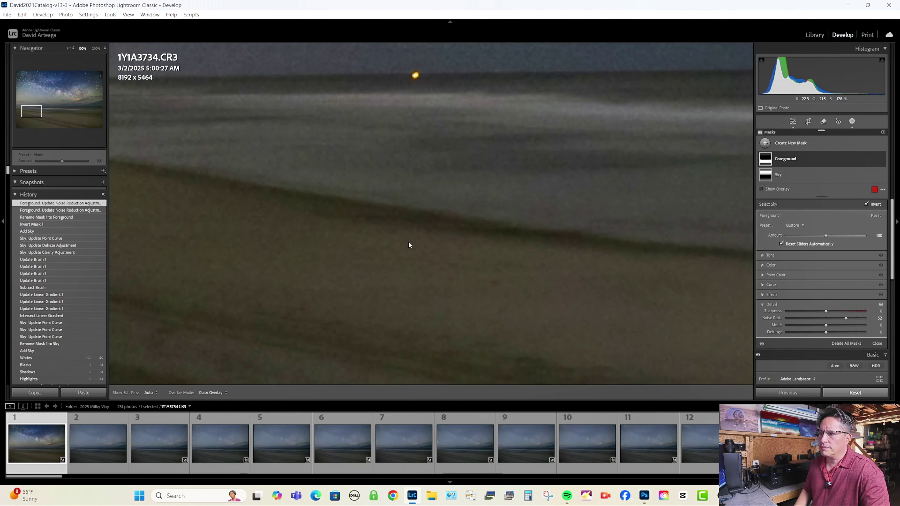
{"action": "left_click", "coordinate": [445, 244]}
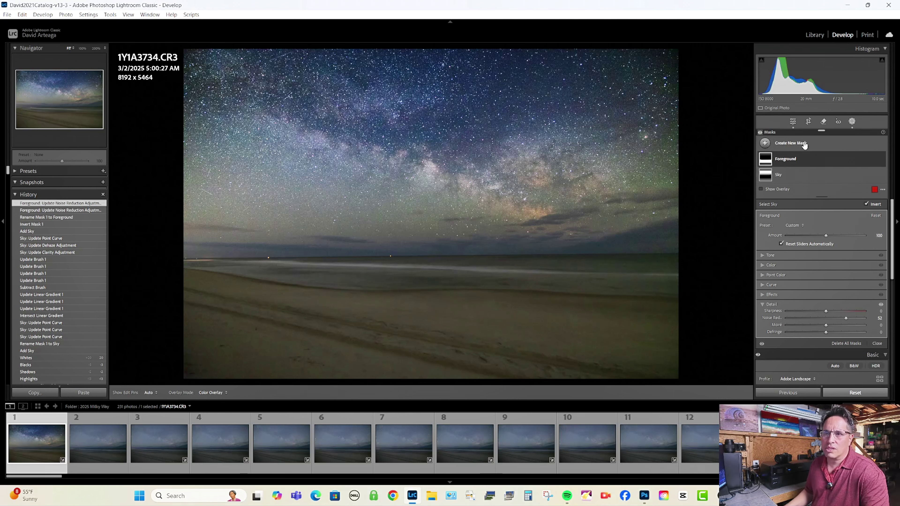
{"action": "left_click", "coordinate": [764, 265]}
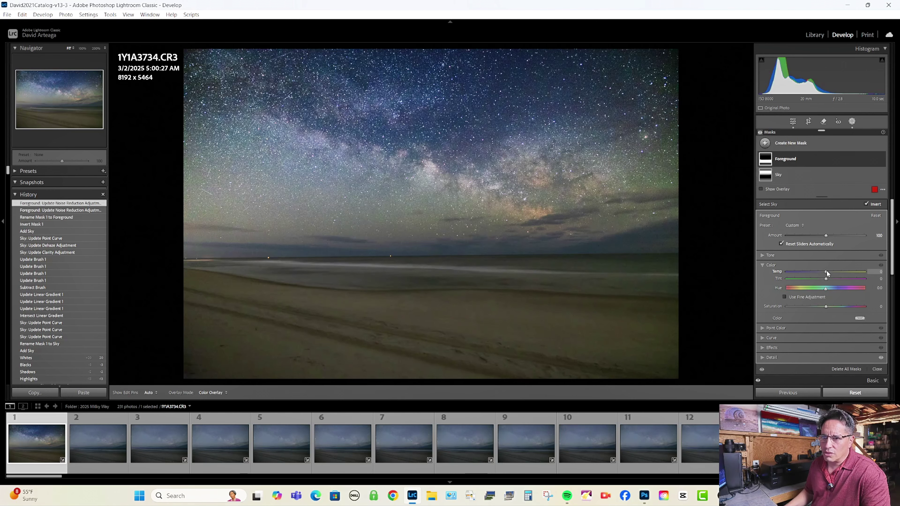
{"action": "left_click_drag", "start_coordinate": [826, 273], "coordinate": [828, 273]}
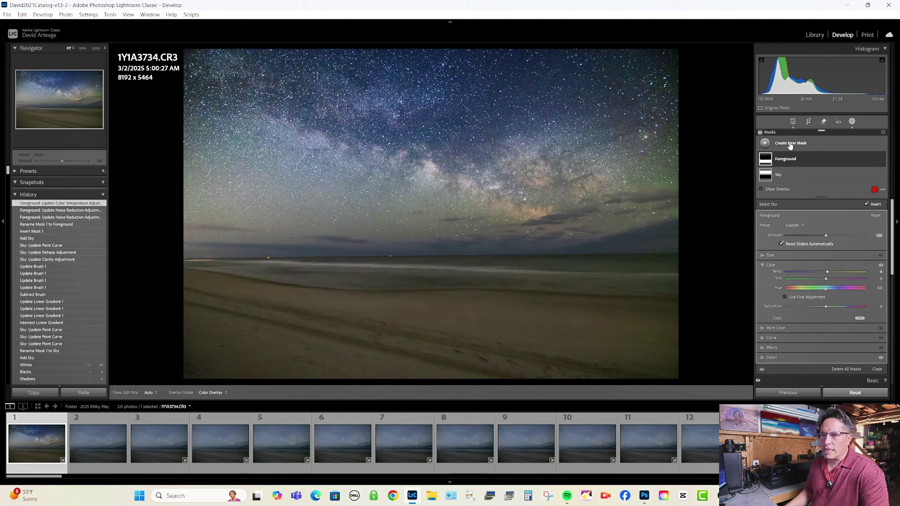
- Create a radial gradient mask over the beach's lower-right corner, set its Saturation to -29 and warm its Temp slightly
{"action": "left_click", "coordinate": [790, 144]}
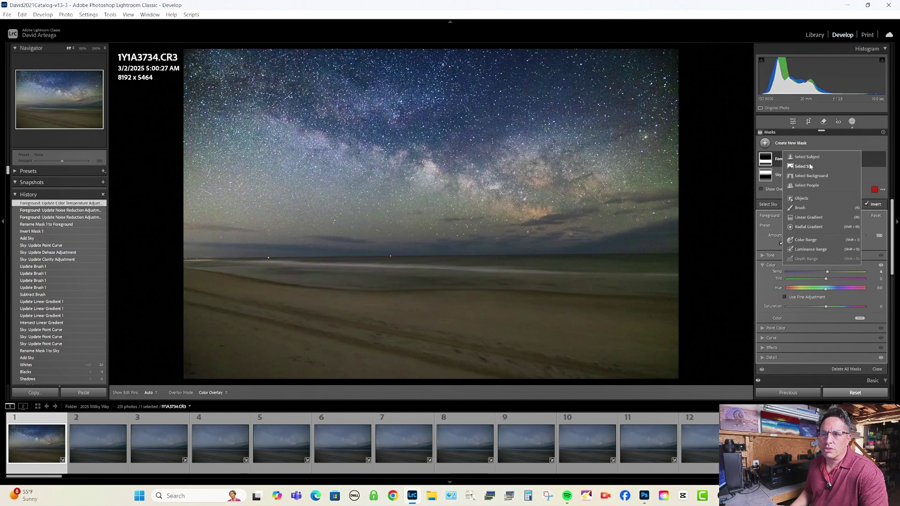
{"action": "left_click", "coordinate": [808, 227]}
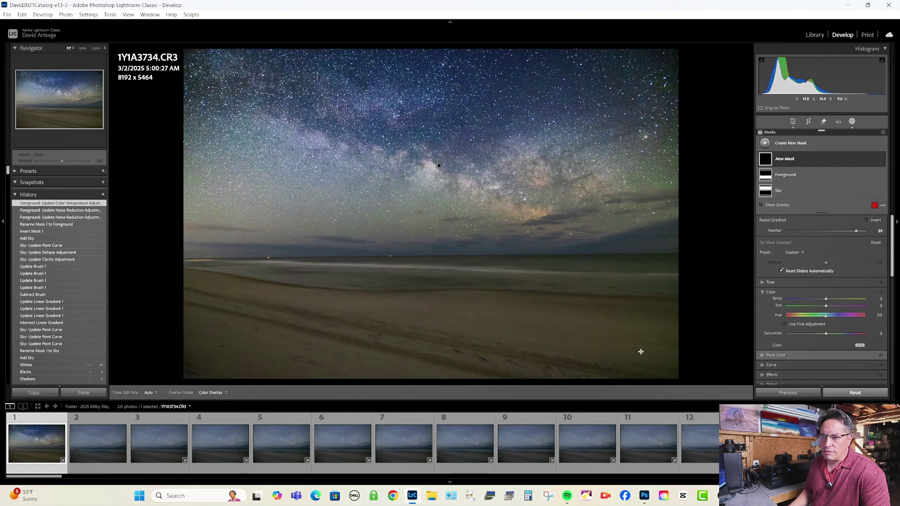
{"action": "left_click_drag", "start_coordinate": [642, 341], "coordinate": [714, 410]}
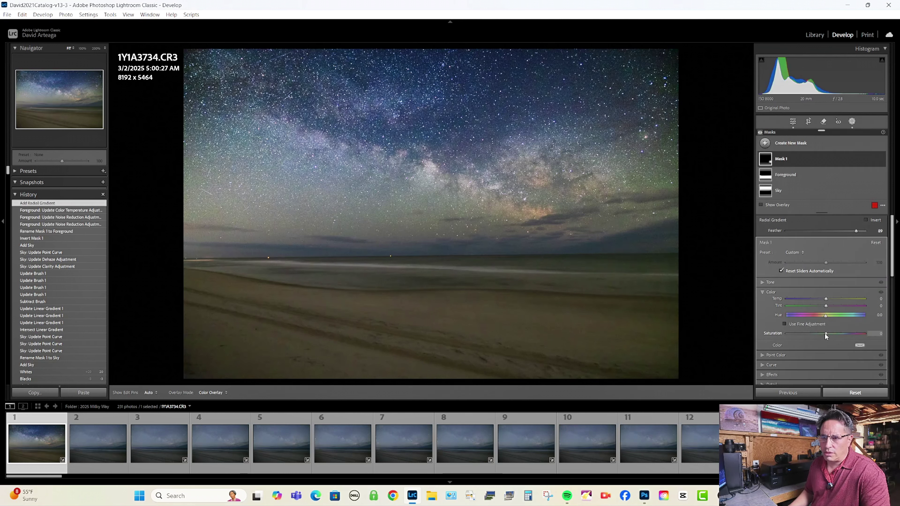
{"action": "mouse_move", "coordinate": [821, 334]}
{"action": "left_mouse_down"}
{"action": "mouse_move", "coordinate": [801, 334]}
{"action": "mouse_move", "coordinate": [818, 333]}
{"action": "left_mouse_up"}
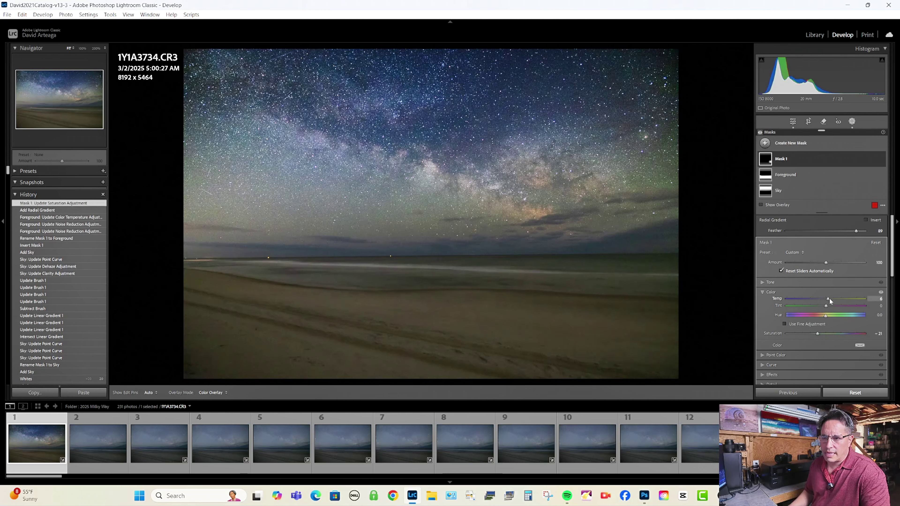
{"action": "left_click_drag", "start_coordinate": [830, 300], "coordinate": [831, 298]}
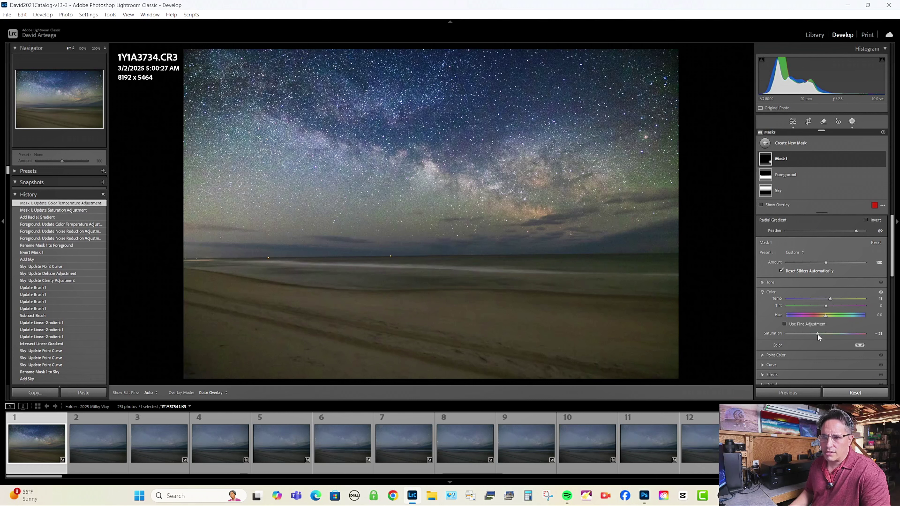
{"action": "left_click_drag", "start_coordinate": [818, 334], "coordinate": [813, 334]}
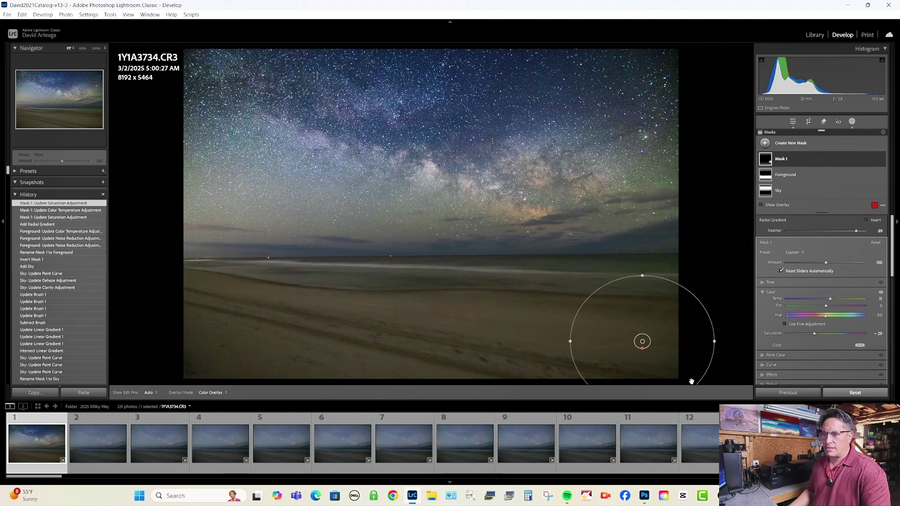
- Rename the new radial gradient mask as Right corner
{"action": "double_click", "coordinate": [781, 159]}
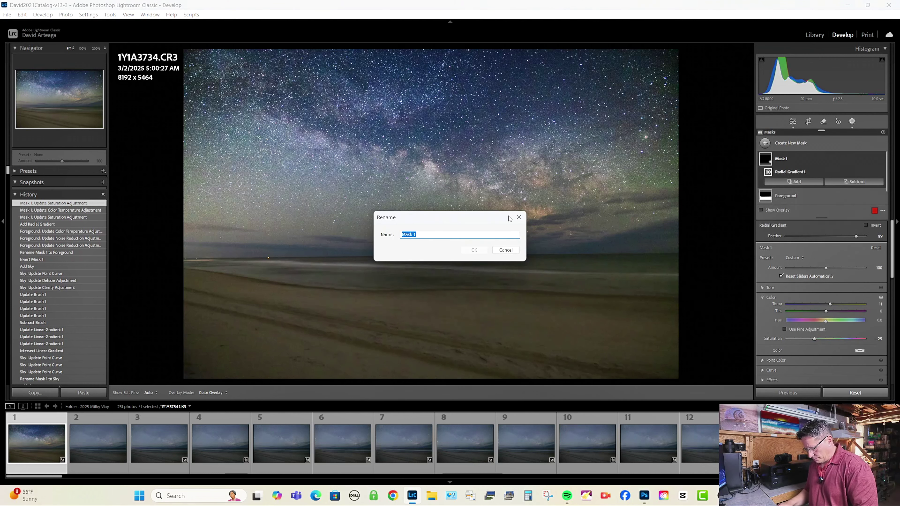
{"action": "type", "text": "Right corner"}
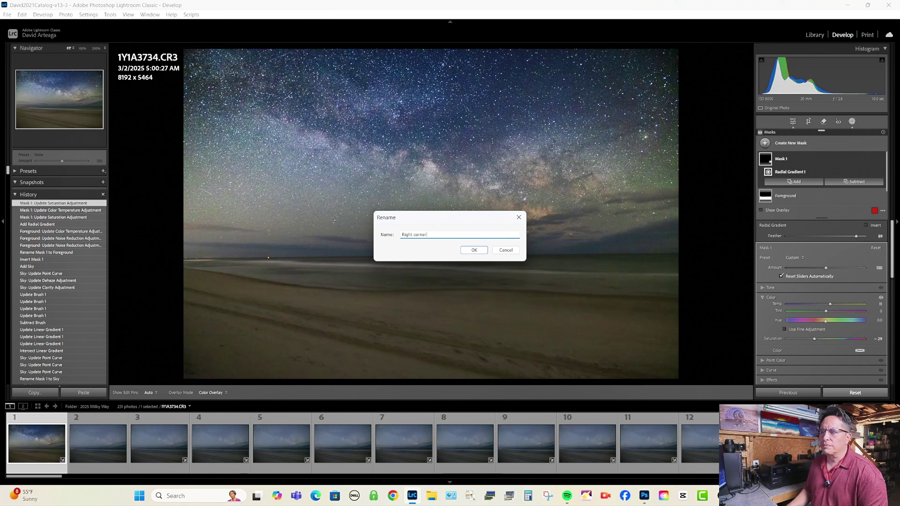
{"action": "key", "text": "Return"}
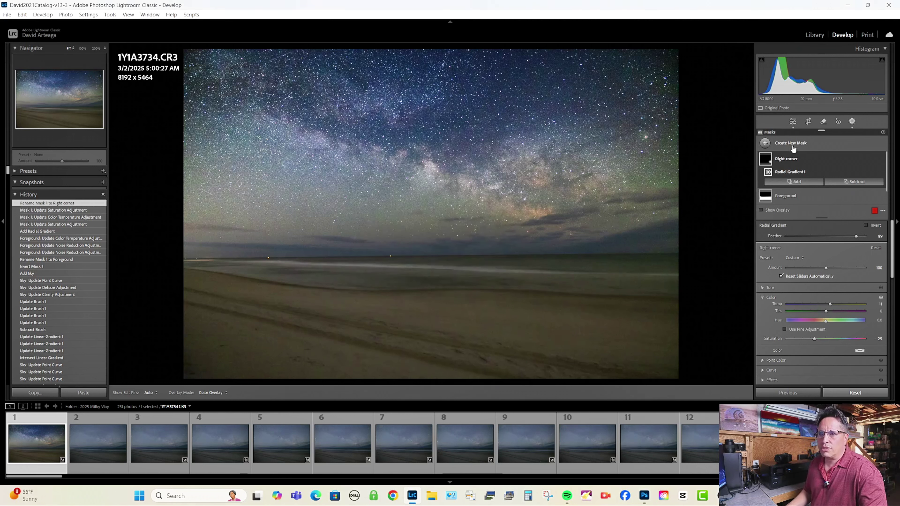
- Create a radial gradient mask over the beach's lower-left corner, set its Saturation to -17 and adjust its Temp
{"action": "left_click", "coordinate": [794, 182]}
{"action": "left_click", "coordinate": [813, 229]}
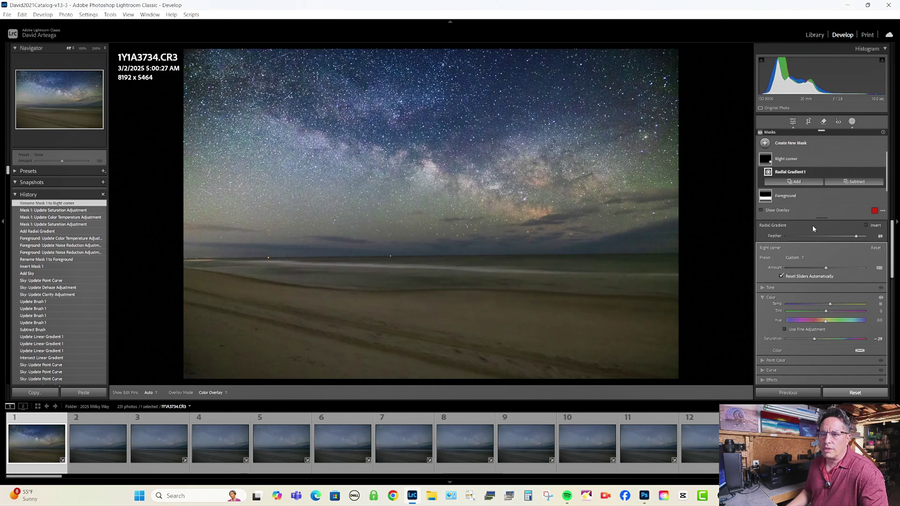
{"action": "left_click_drag", "start_coordinate": [191, 328], "coordinate": [269, 378]}
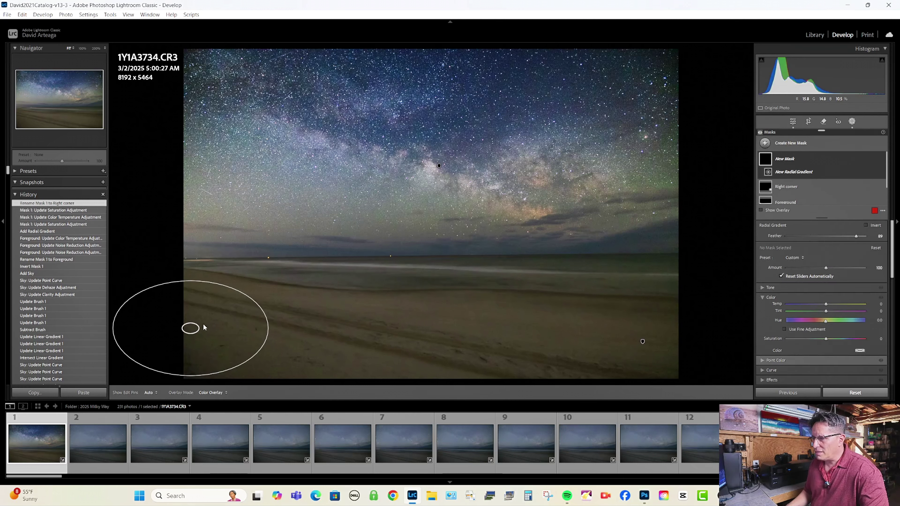
{"action": "left_click_drag", "start_coordinate": [191, 328], "coordinate": [209, 354]}
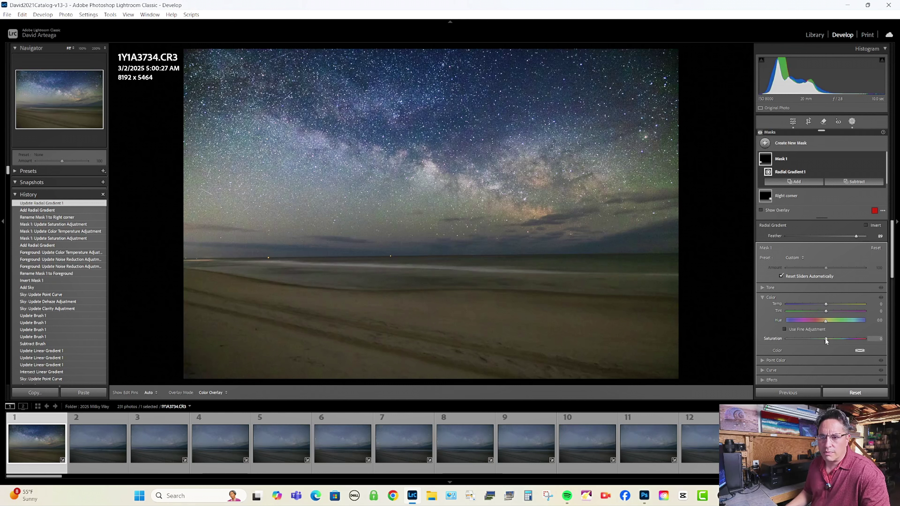
{"action": "left_click_drag", "start_coordinate": [825, 338], "coordinate": [818, 338]}
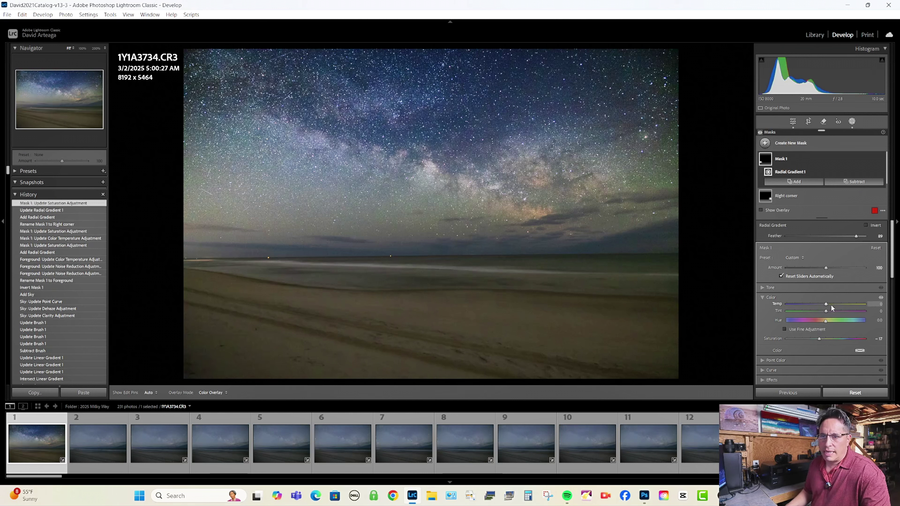
{"action": "left_click_drag", "start_coordinate": [827, 305], "coordinate": [827, 305]}
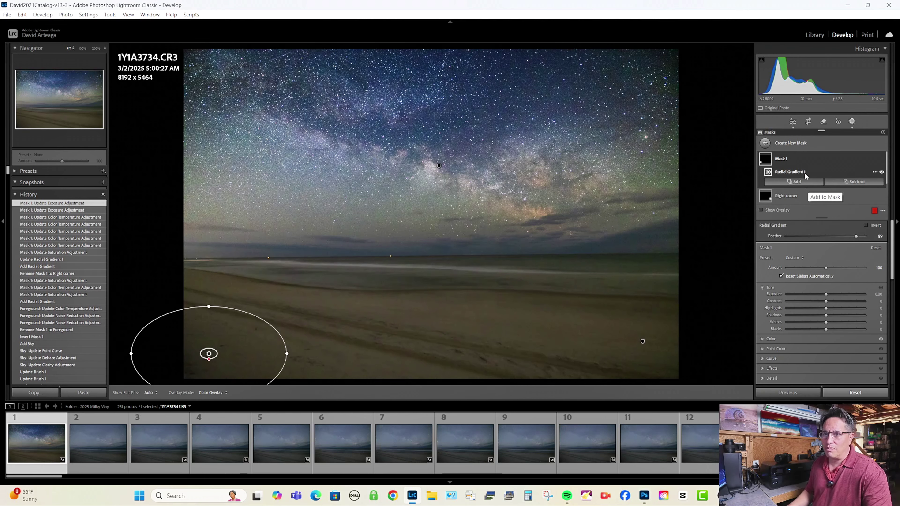
- Lower the Foreground mask's Exposure, trying -0.20 and settling on -0.10
{"action": "scroll", "coordinate": [820, 173], "scroll_direction": "down", "scroll_amount": 3}
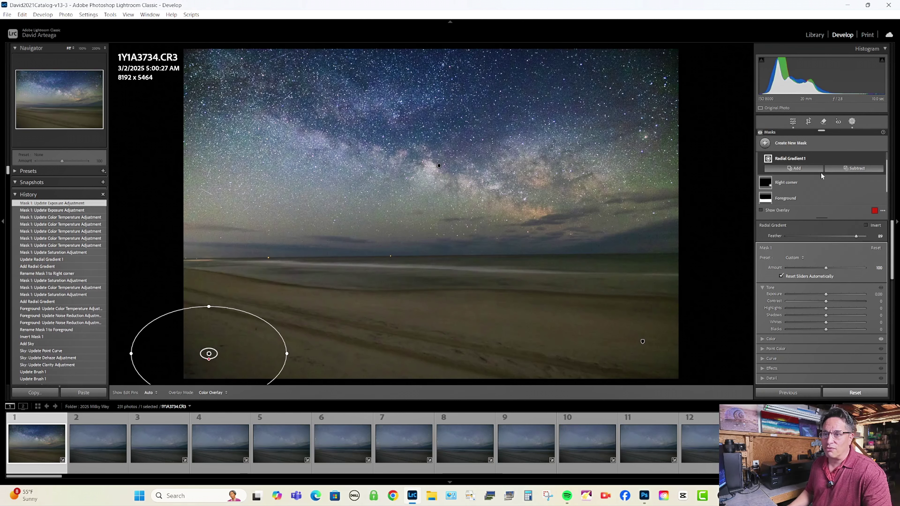
{"action": "left_click", "coordinate": [787, 180]}
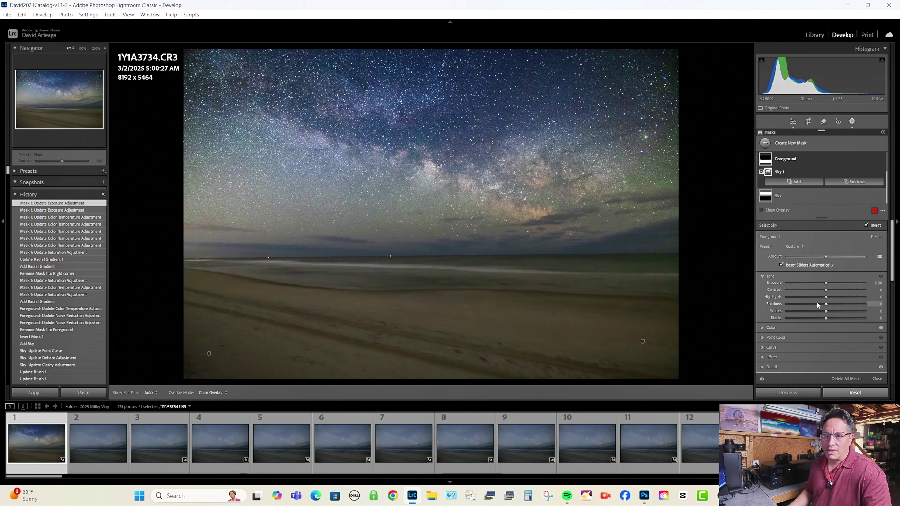
{"action": "left_click", "coordinate": [875, 283]}
{"action": "key", "text": "Down"}
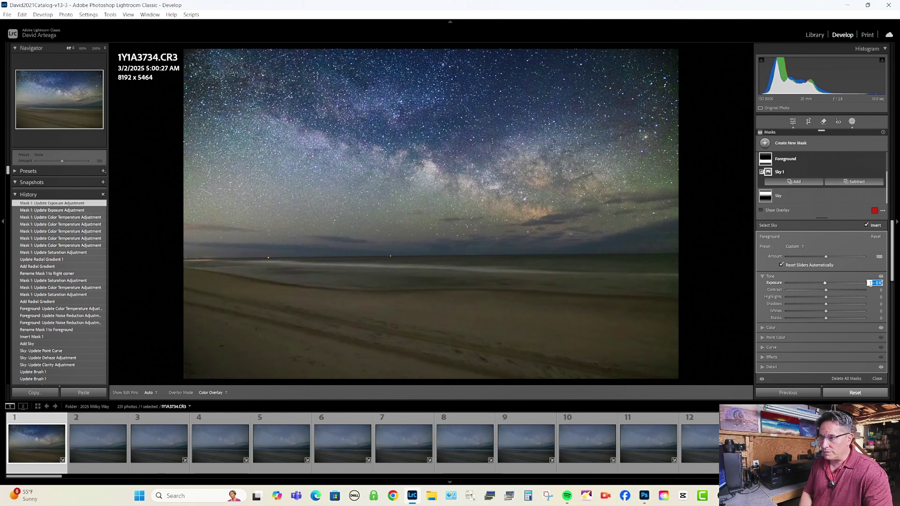
{"action": "key", "text": "Down"}
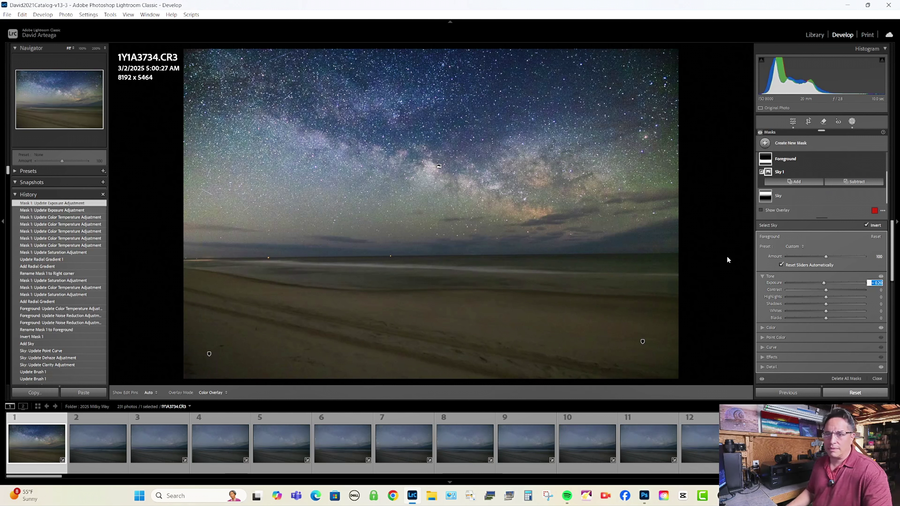
{"action": "key", "text": "Return"}
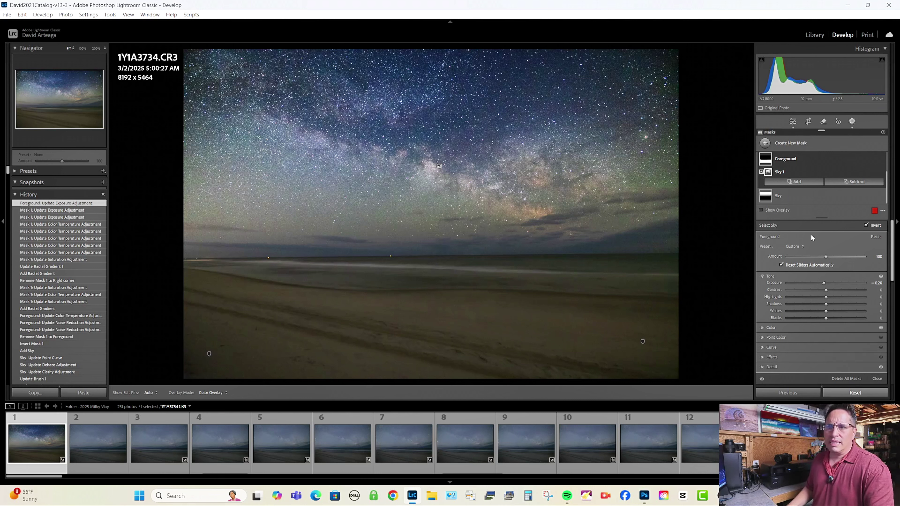
{"action": "left_click", "coordinate": [874, 283]}
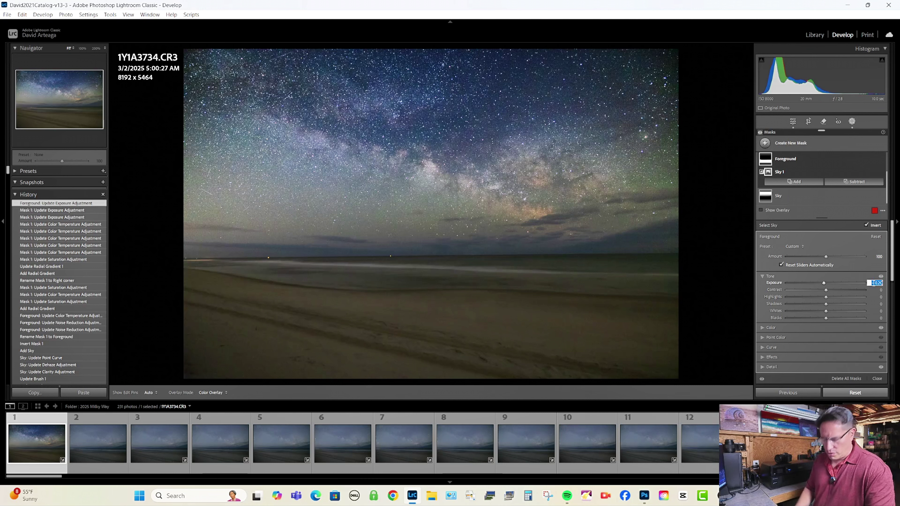
{"action": "type", "text": "-0.1"}
{"action": "key", "text": "Return"}
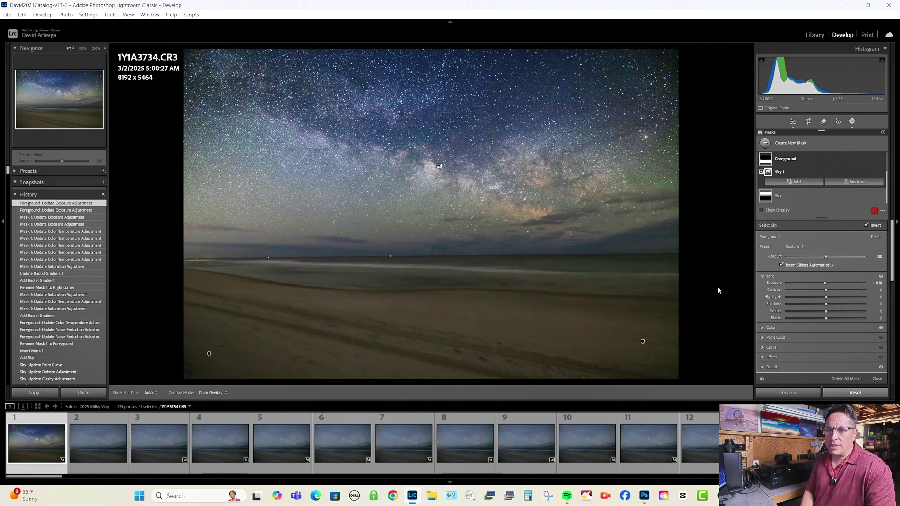
- Set the Sky mask's Noise Reduction to 53 and inspect the noise around the Milky Way core at 100%
{"action": "left_click", "coordinate": [779, 196]}
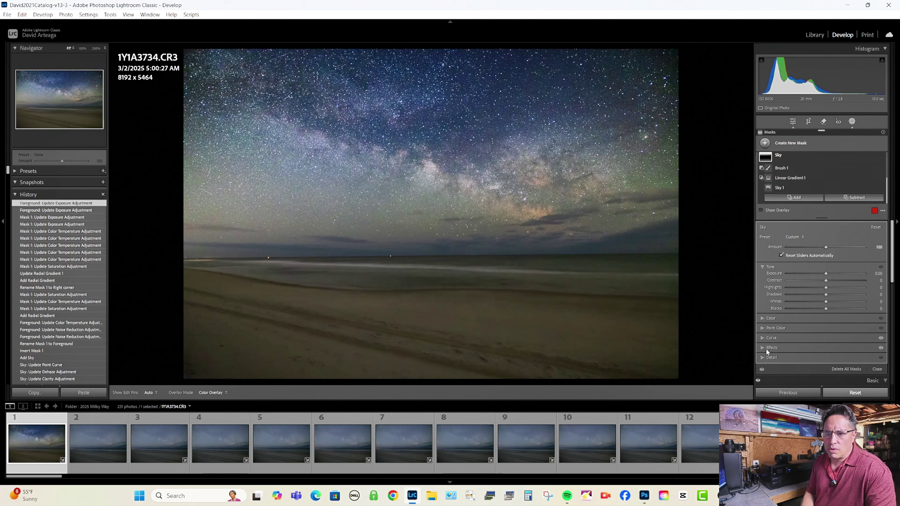
{"action": "left_click", "coordinate": [764, 358]}
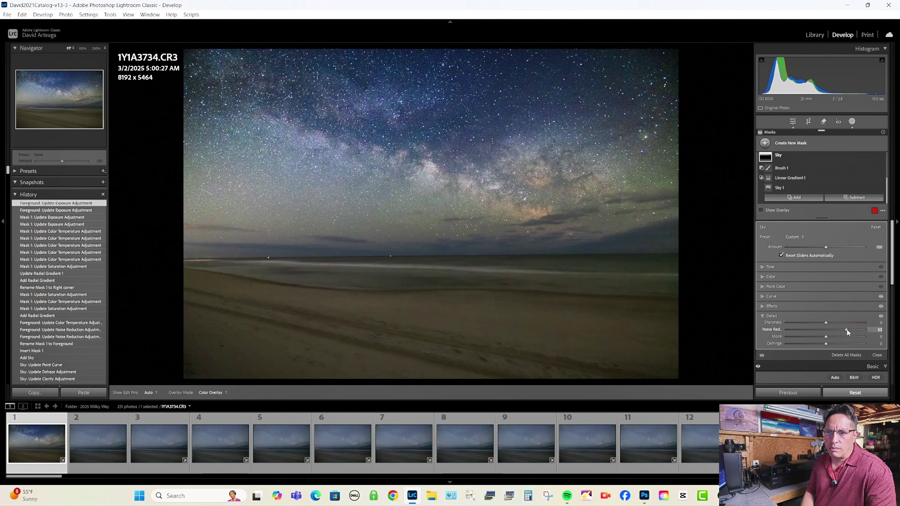
{"action": "left_click_drag", "start_coordinate": [847, 329], "coordinate": [847, 329]}
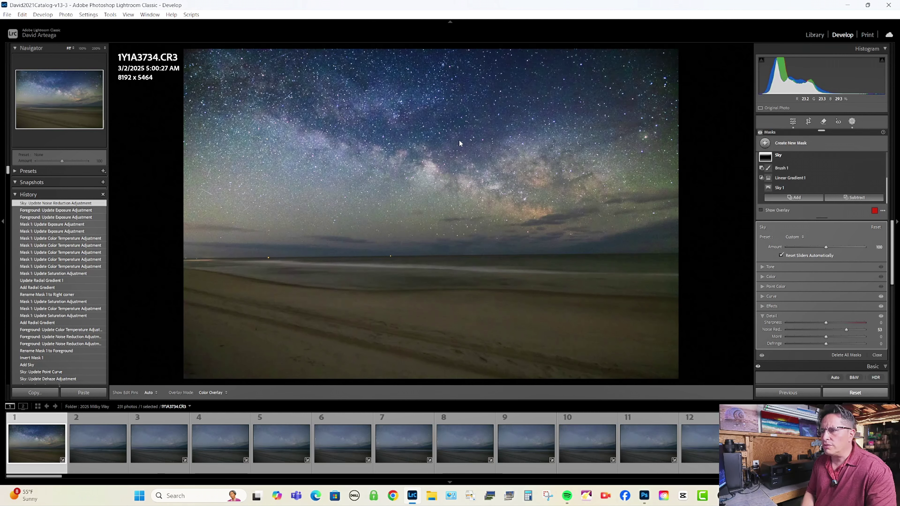
{"action": "left_click", "coordinate": [459, 165]}
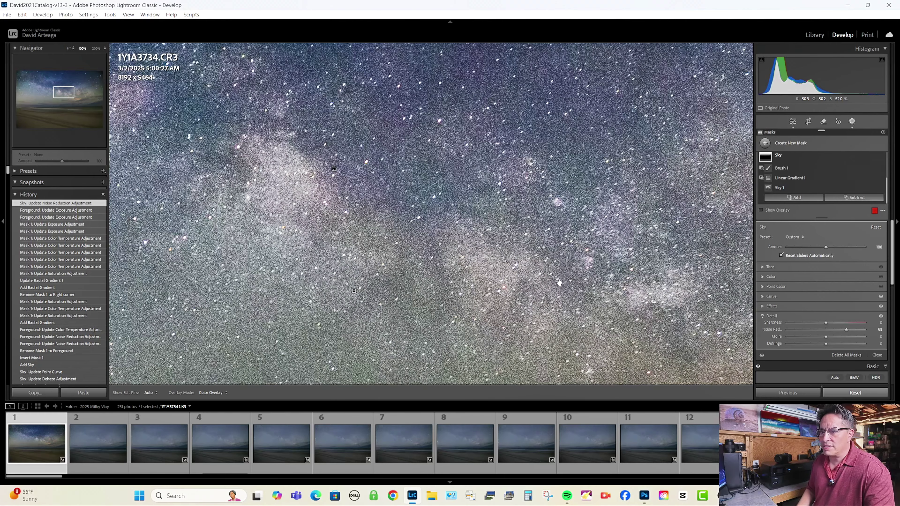
{"action": "left_click_drag", "start_coordinate": [559, 282], "coordinate": [455, 222]}
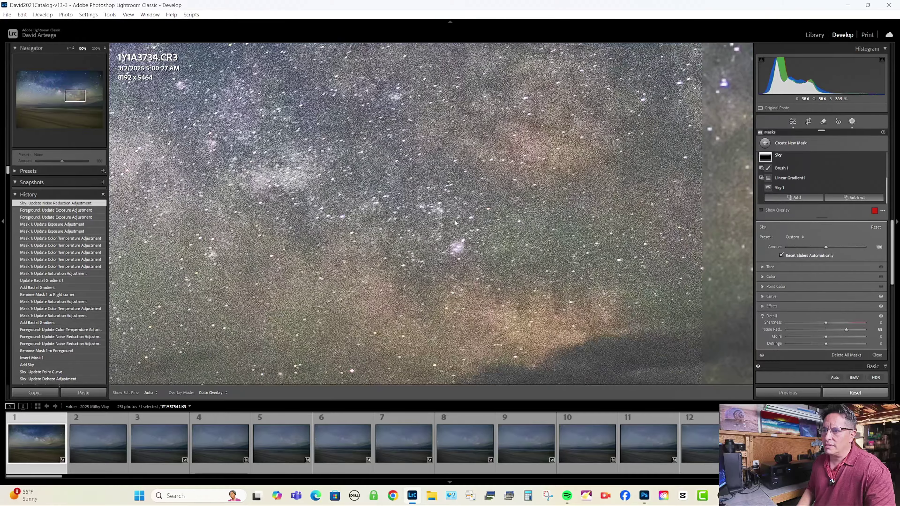
- Leave masking and level the horizon with the Upright Level correction, comparing it against Off before keeping it
{"action": "left_click", "coordinate": [454, 204]}
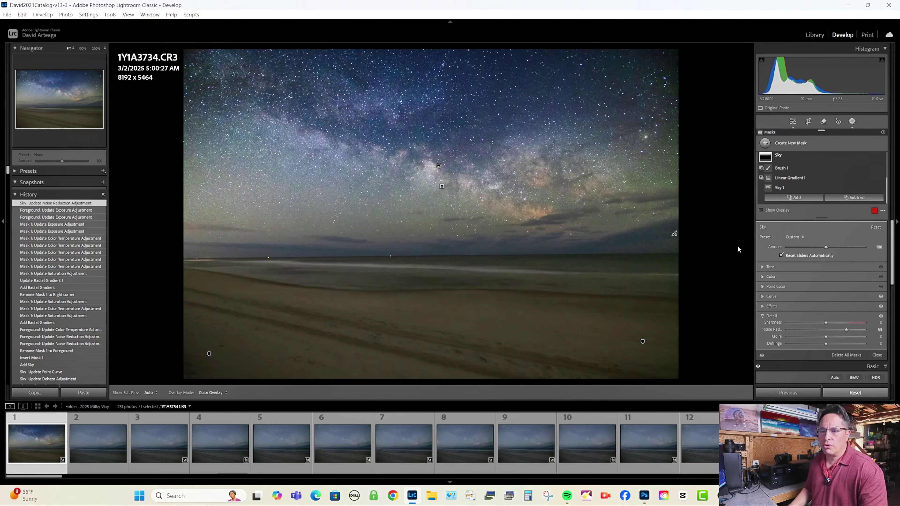
{"action": "left_click", "coordinate": [793, 122]}
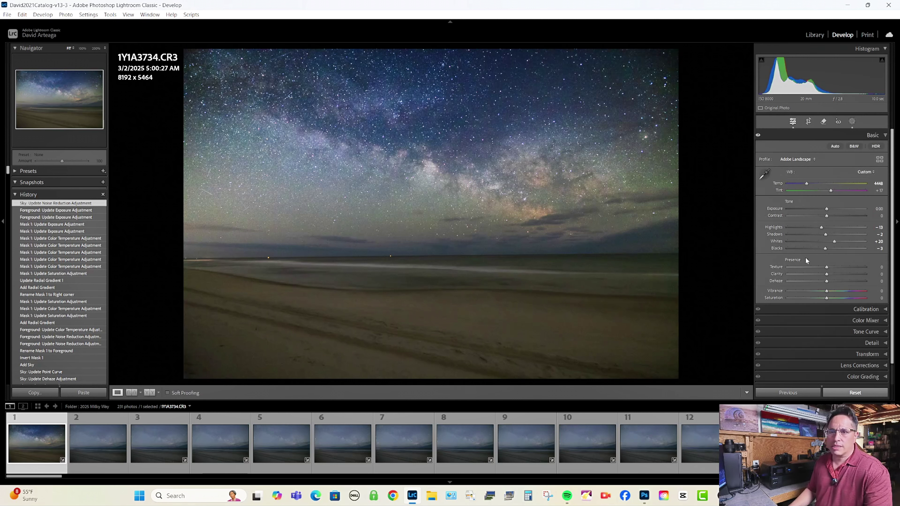
{"action": "left_click", "coordinate": [866, 357]}
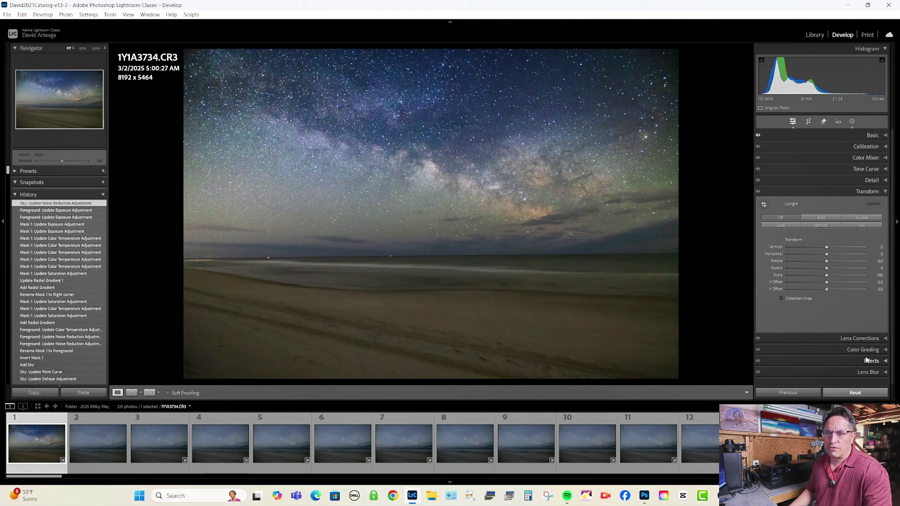
{"action": "left_click", "coordinate": [785, 226]}
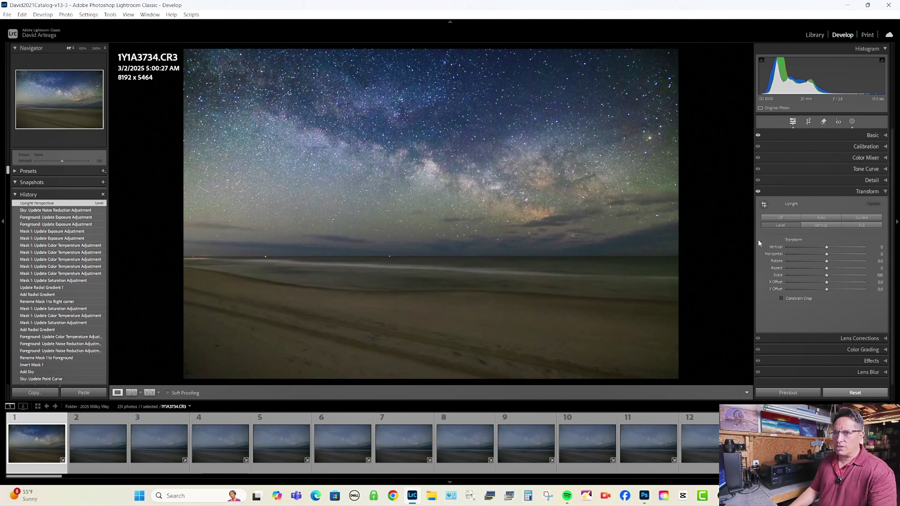
{"action": "left_click", "coordinate": [780, 217]}
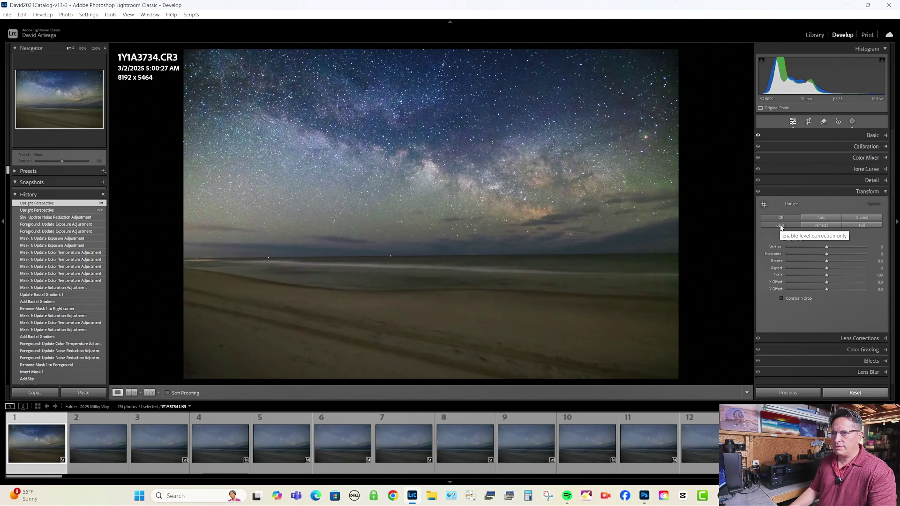
{"action": "left_click", "coordinate": [781, 226]}
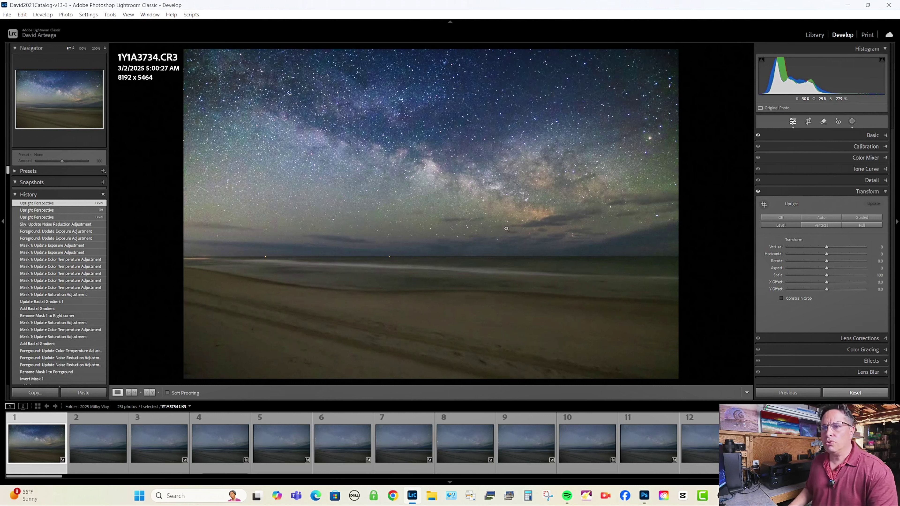
{"action": "left_click", "coordinate": [886, 192]}
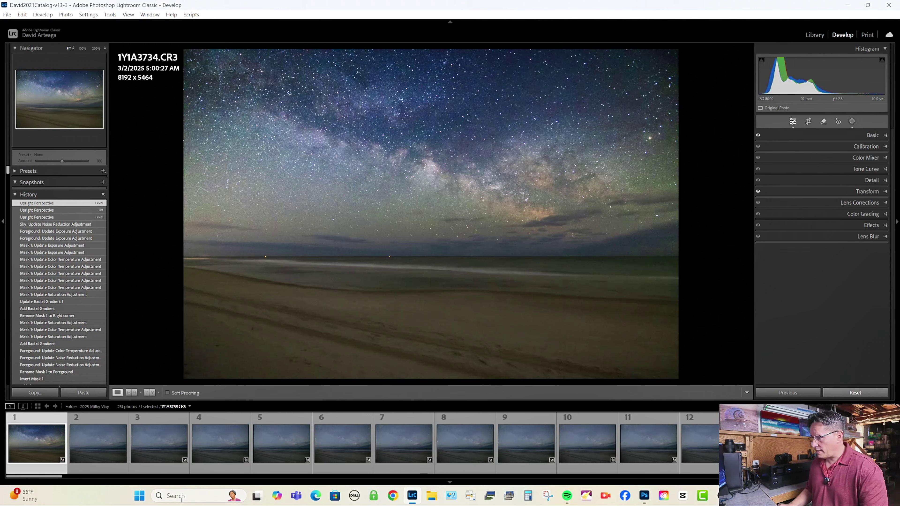
- Synchronize the edited photo's settings, including all Masking entries, to every photo in the folder, merging with any existing masks
{"action": "scroll", "coordinate": [706, 440], "scroll_direction": "down", "scroll_amount": 5}
{"action": "scroll", "coordinate": [363, 443], "scroll_direction": "down", "scroll_amount": 6}
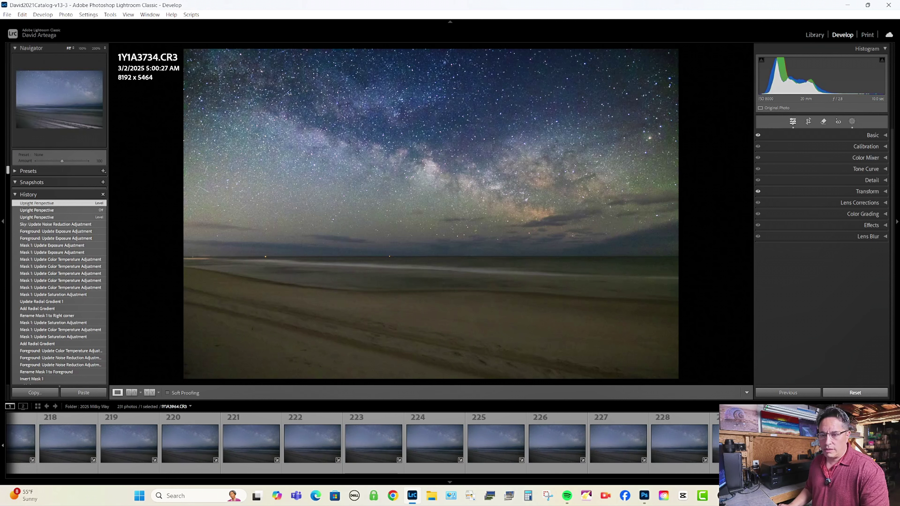
{"action": "key", "text": "ctrl+a"}
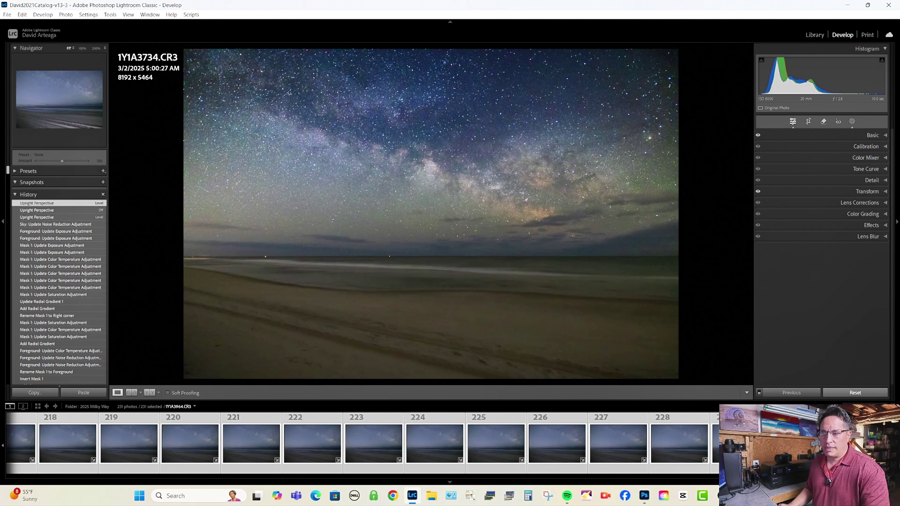
{"action": "left_click", "coordinate": [791, 393]}
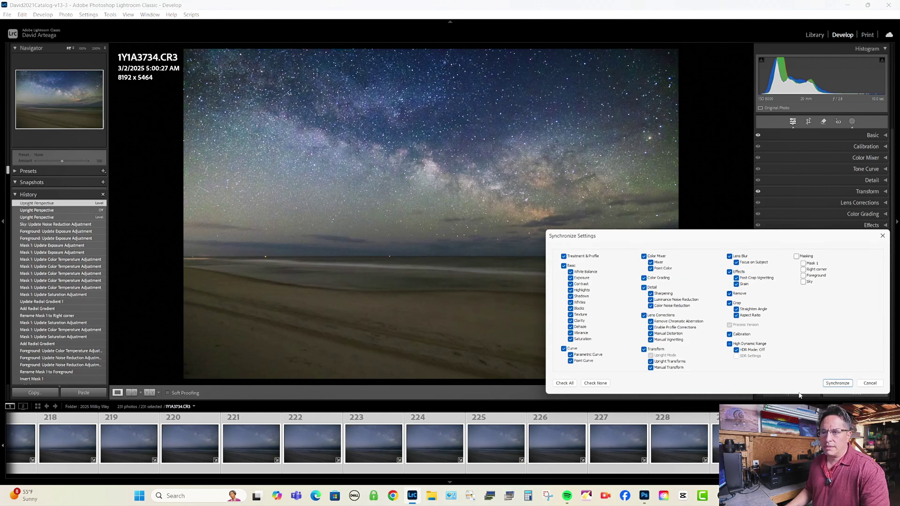
{"action": "left_click", "coordinate": [801, 255]}
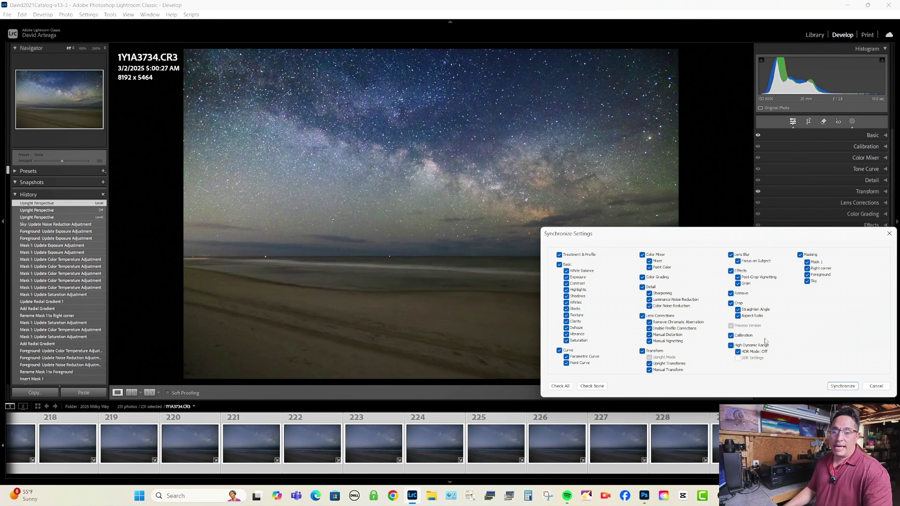
{"action": "left_click", "coordinate": [846, 388]}
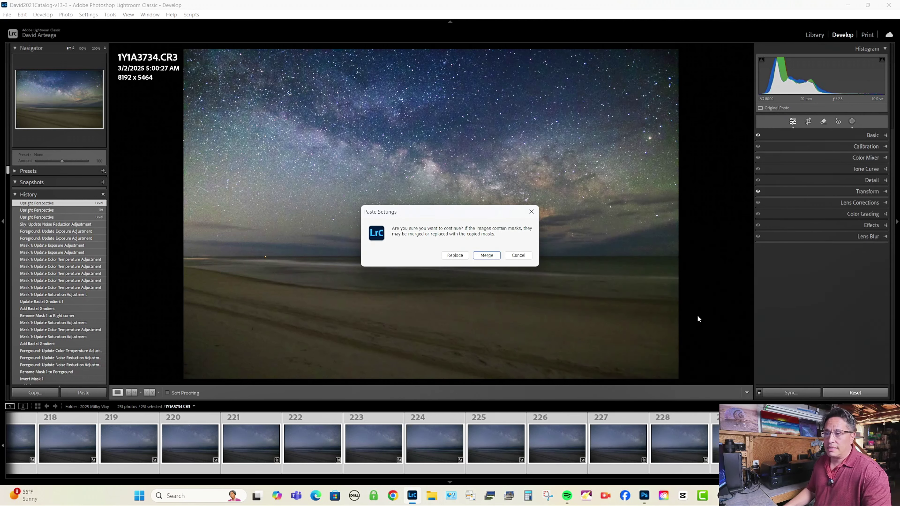
{"action": "left_click", "coordinate": [487, 256]}
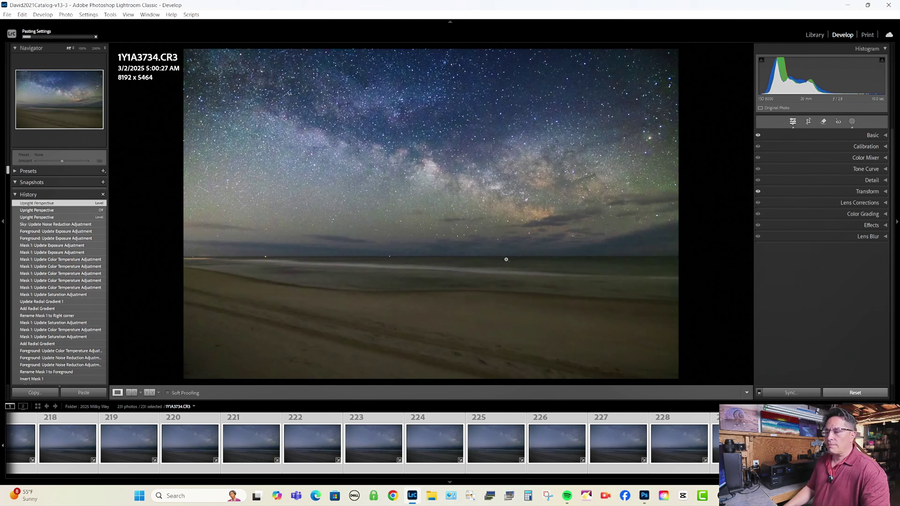